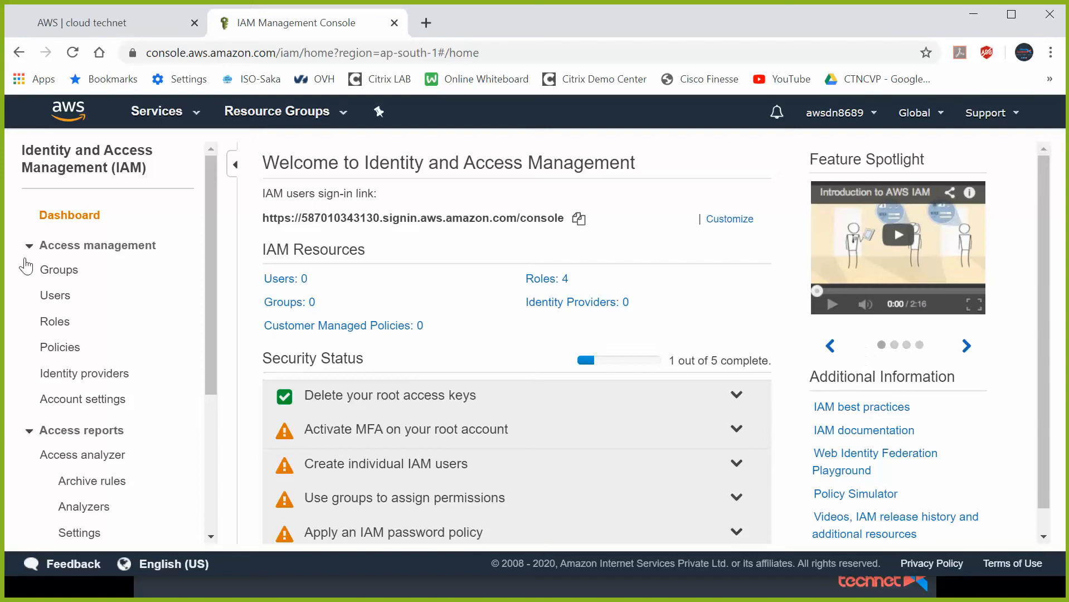
# - From the IAM Users list, start the Add user wizard
pyautogui.click(56, 295)
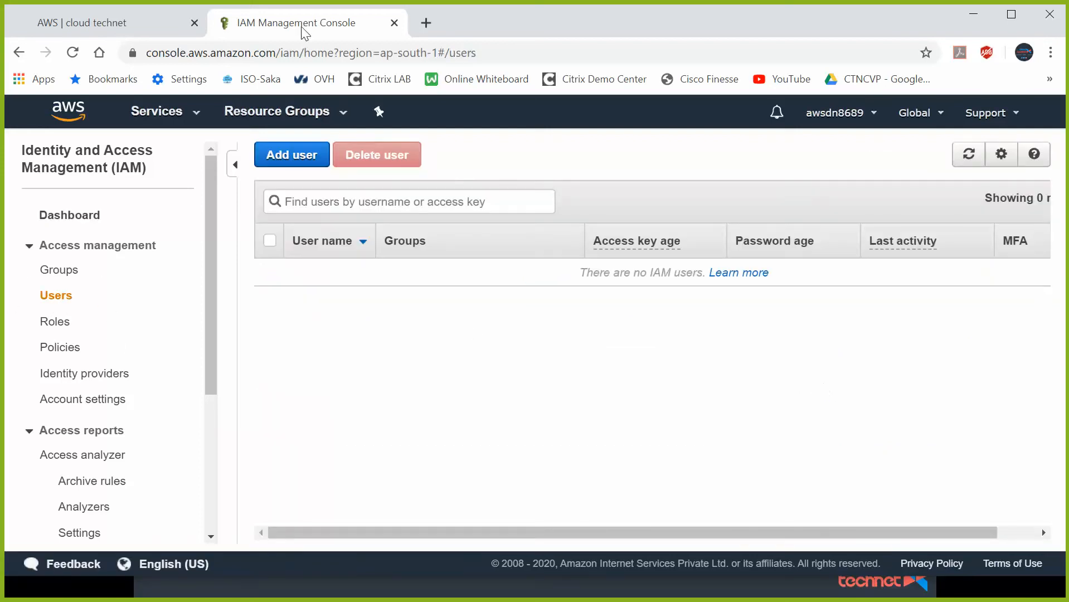
pyautogui.click(300, 153)
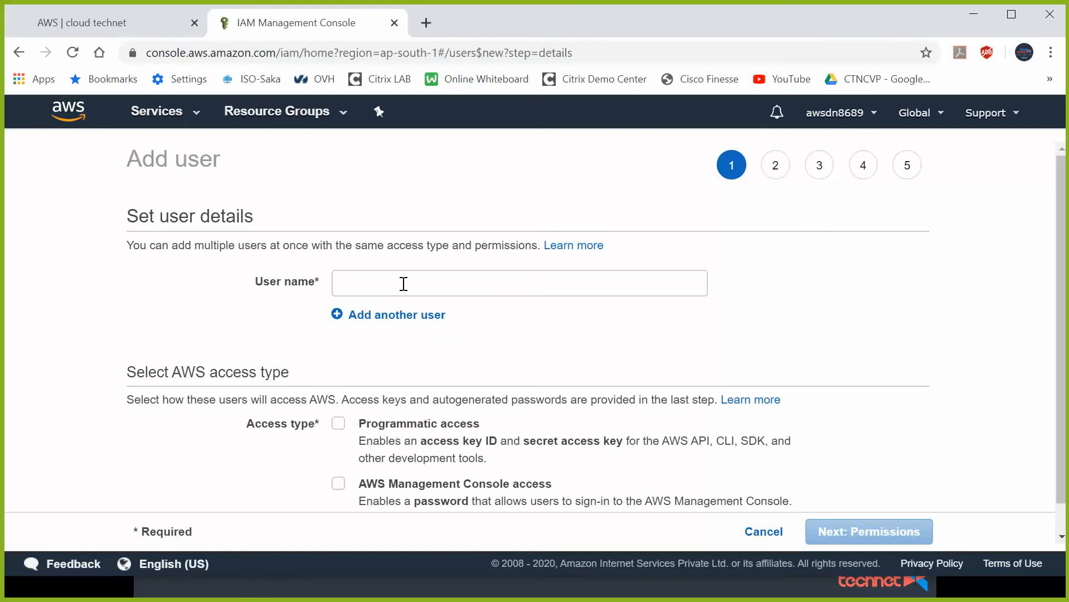
# - Enter the user names user1, user2 and user3
pyautogui.click(381, 282)
pyautogui.write('user1')
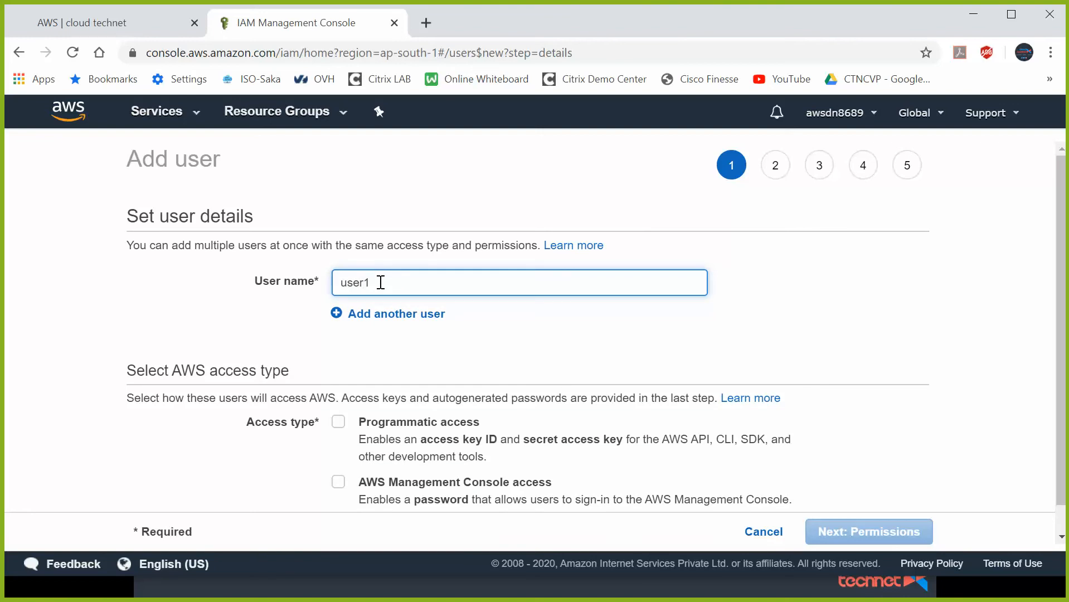
pyautogui.click(337, 313)
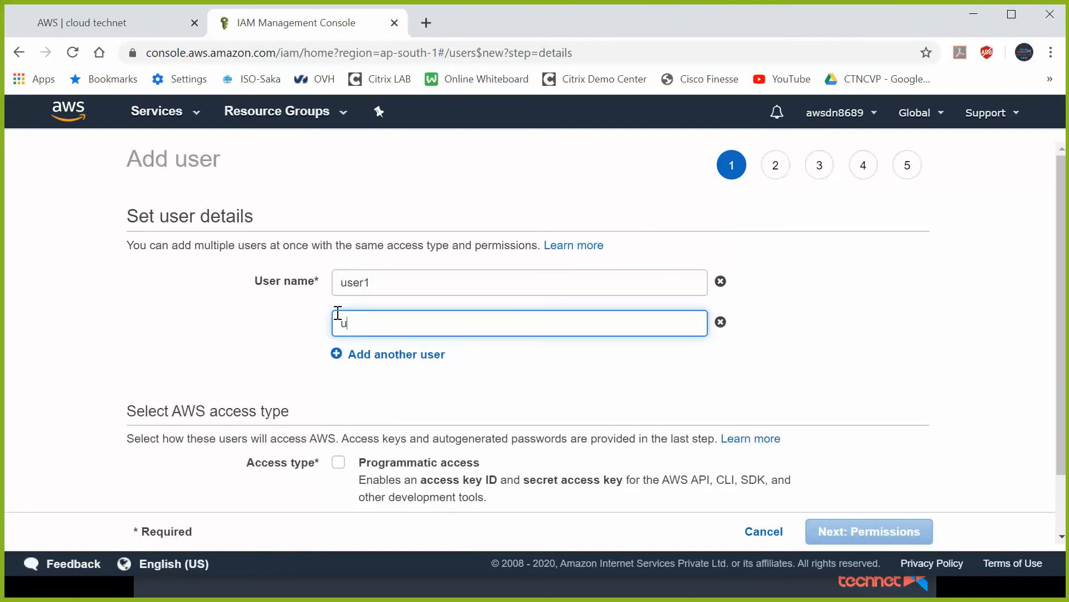
pyautogui.click(337, 354)
pyautogui.write('user3')
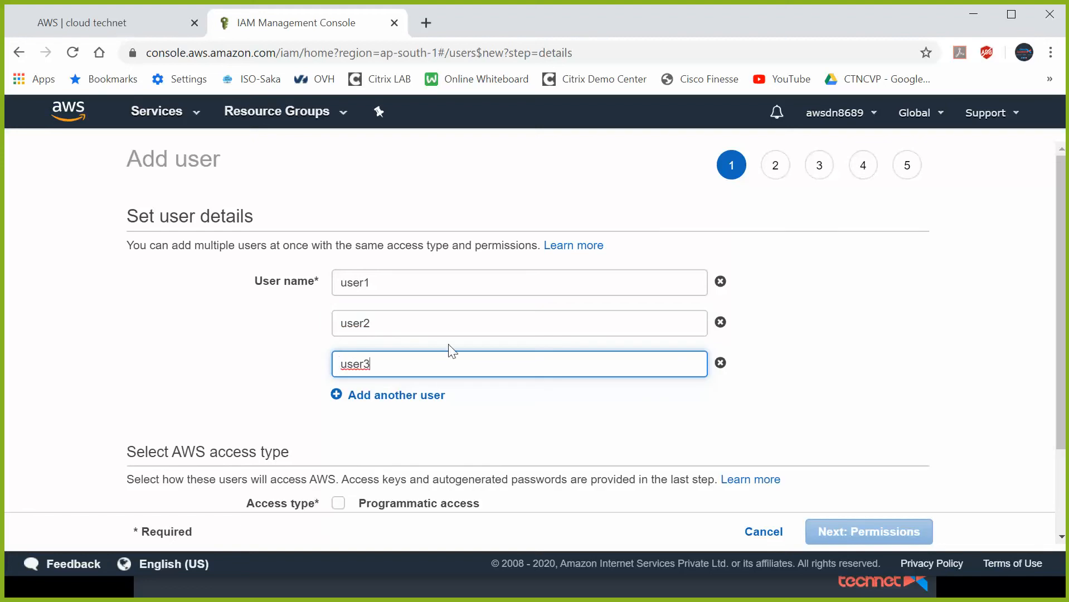
# - Give the users both programmatic access and console access
pyautogui.scroll(-2, 523, 296)
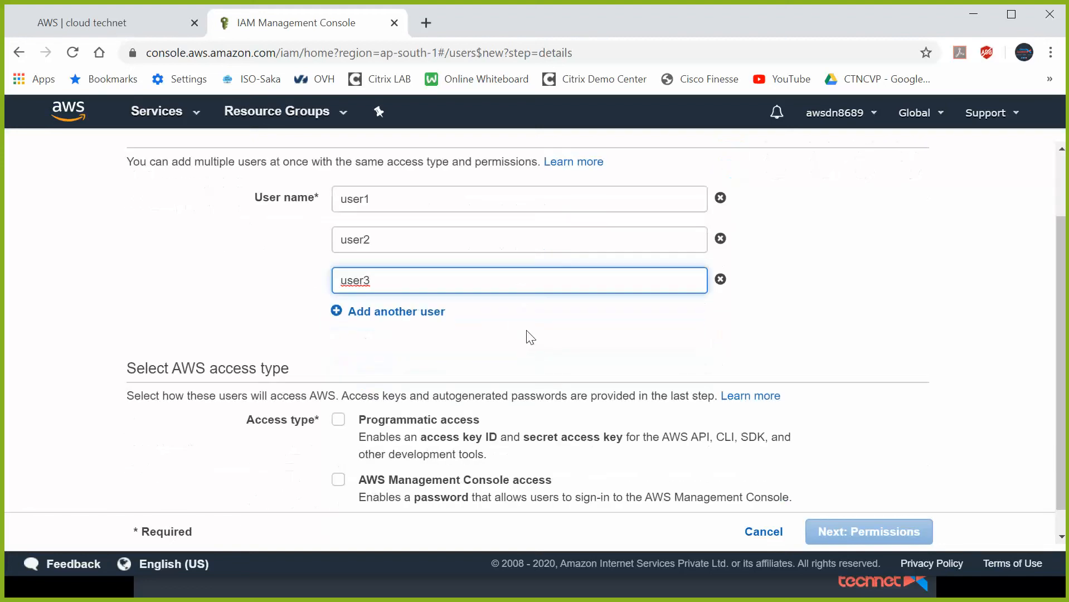
pyautogui.scroll(-1, 529, 340)
pyautogui.click(338, 393)
pyautogui.click(339, 454)
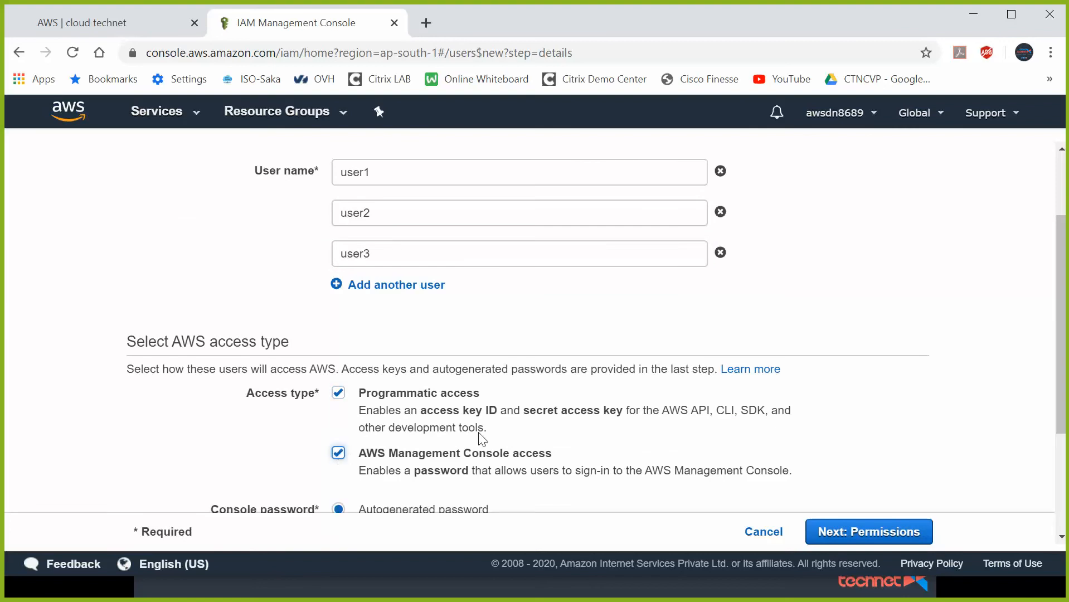
# - Set a custom console password, disable the required password reset, and continue to permissions
pyautogui.scroll(-3, 537, 429)
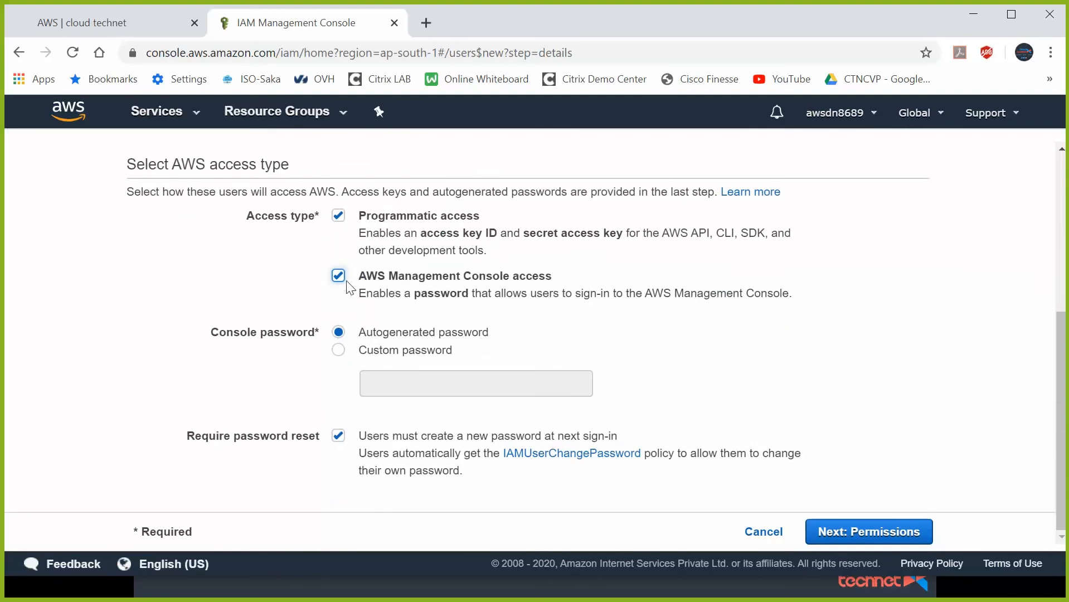
pyautogui.click(338, 349)
pyautogui.click(437, 389)
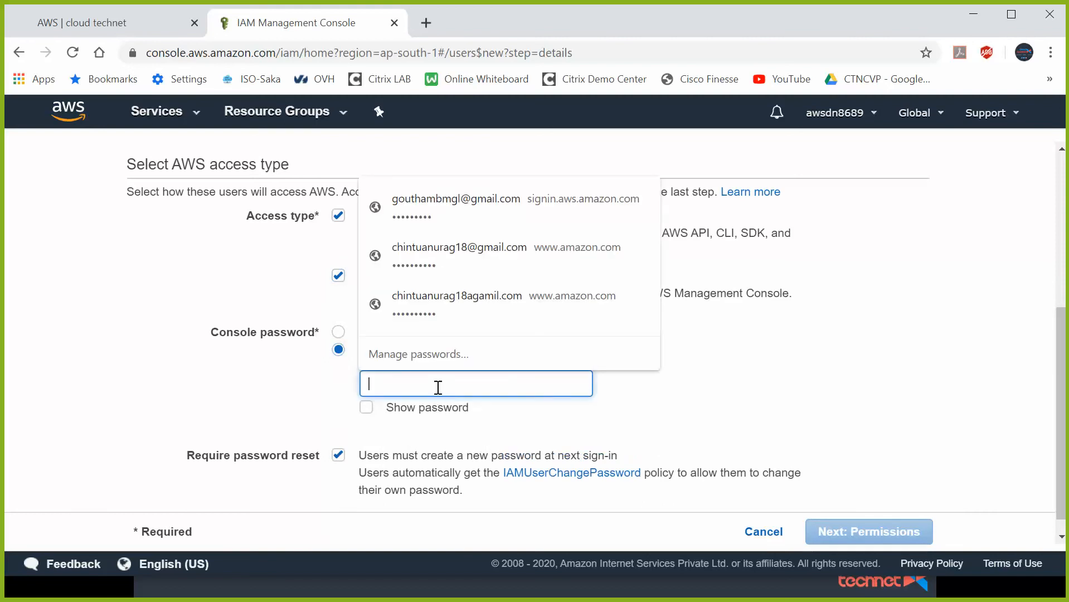
pyautogui.click(368, 407)
pyautogui.click(402, 385)
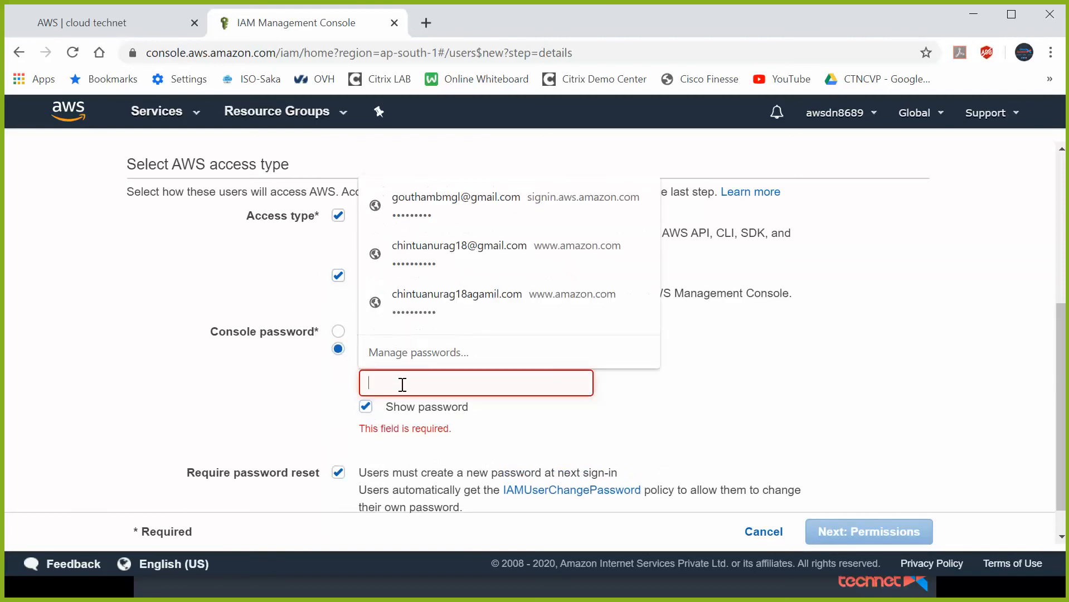
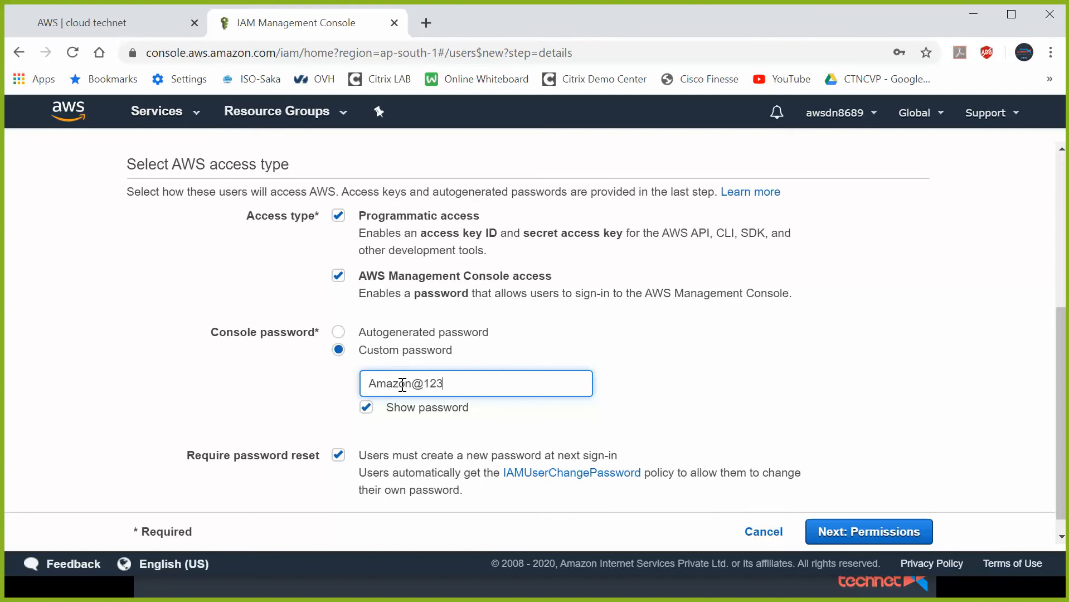
pyautogui.click(341, 454)
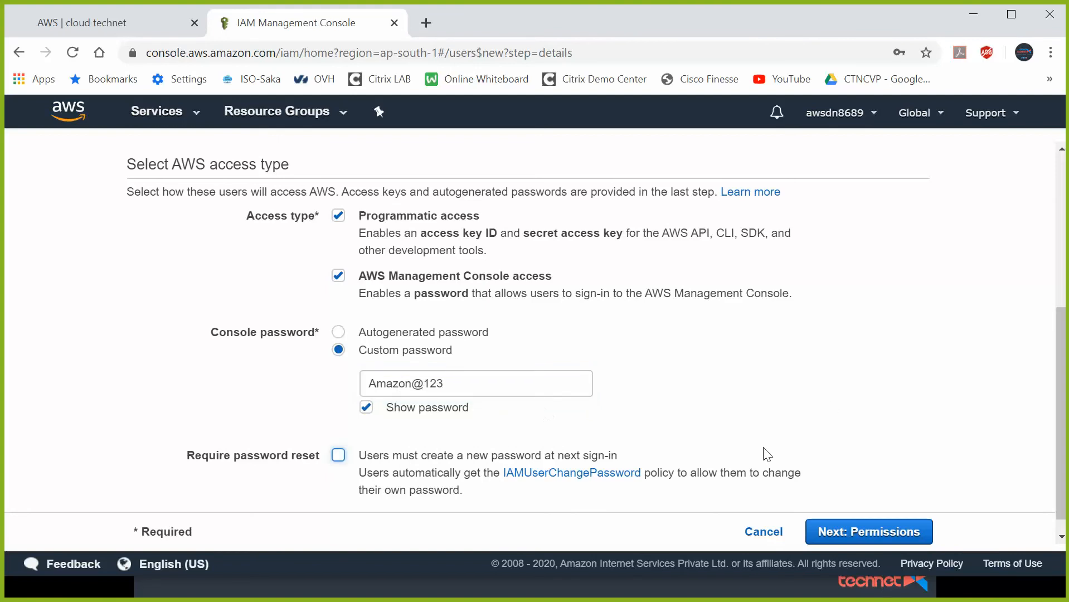
pyautogui.click(870, 531)
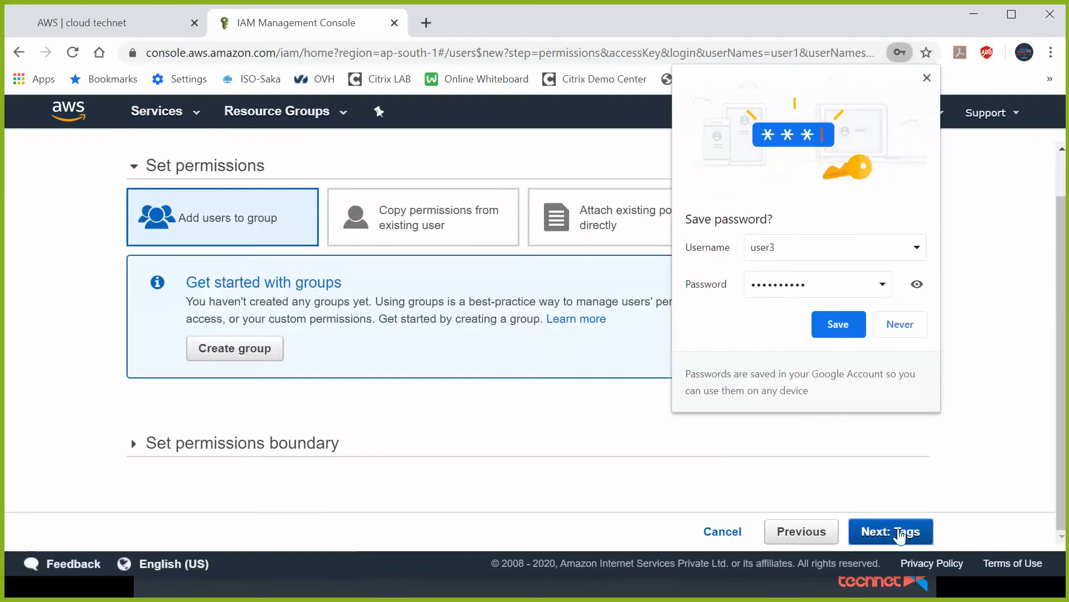
# - Create user1–user3 with no permissions or tags, declining Chrome's password save, then view Groups
pyautogui.click(896, 329)
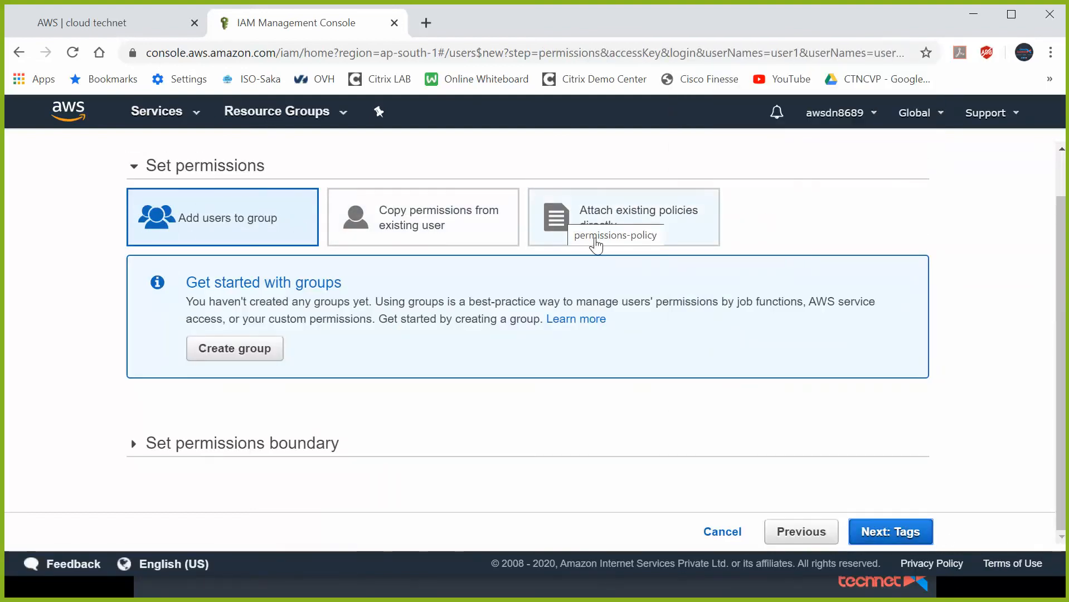
pyautogui.click(889, 534)
pyautogui.click(886, 535)
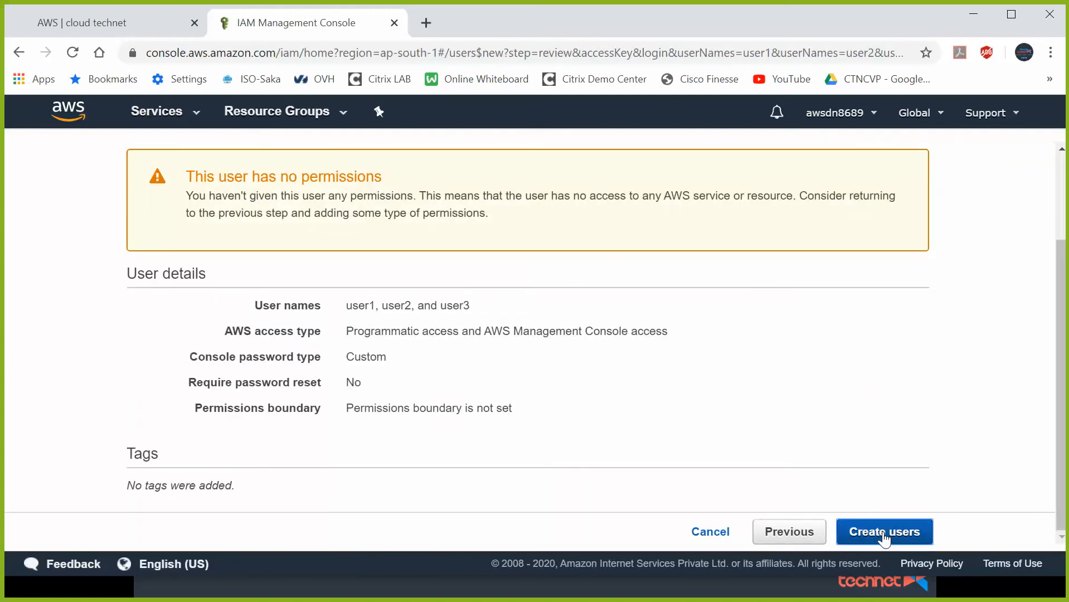
pyautogui.click(884, 535)
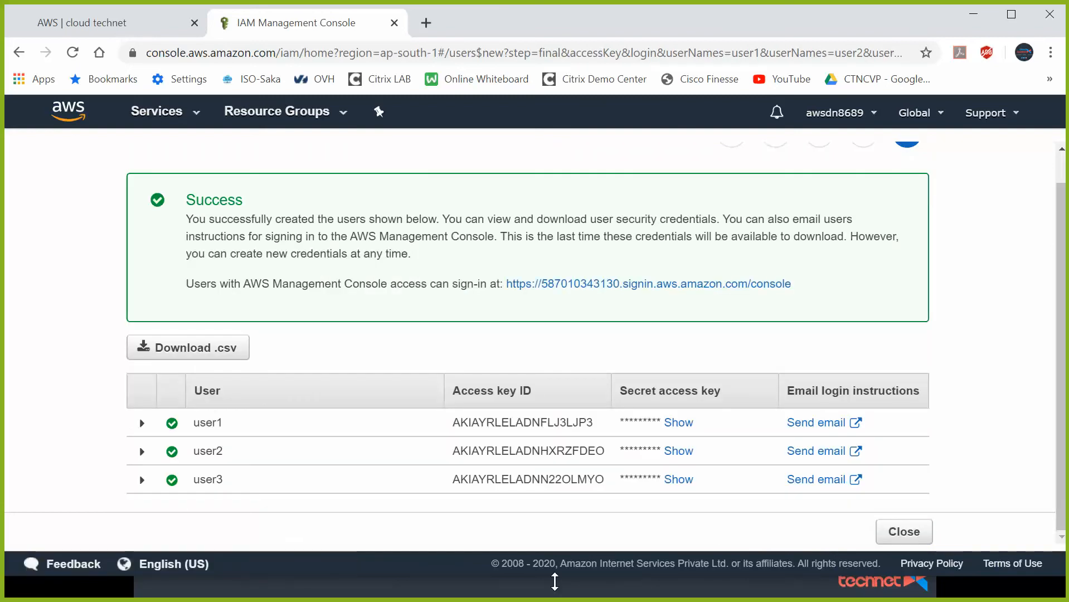
pyautogui.click(908, 535)
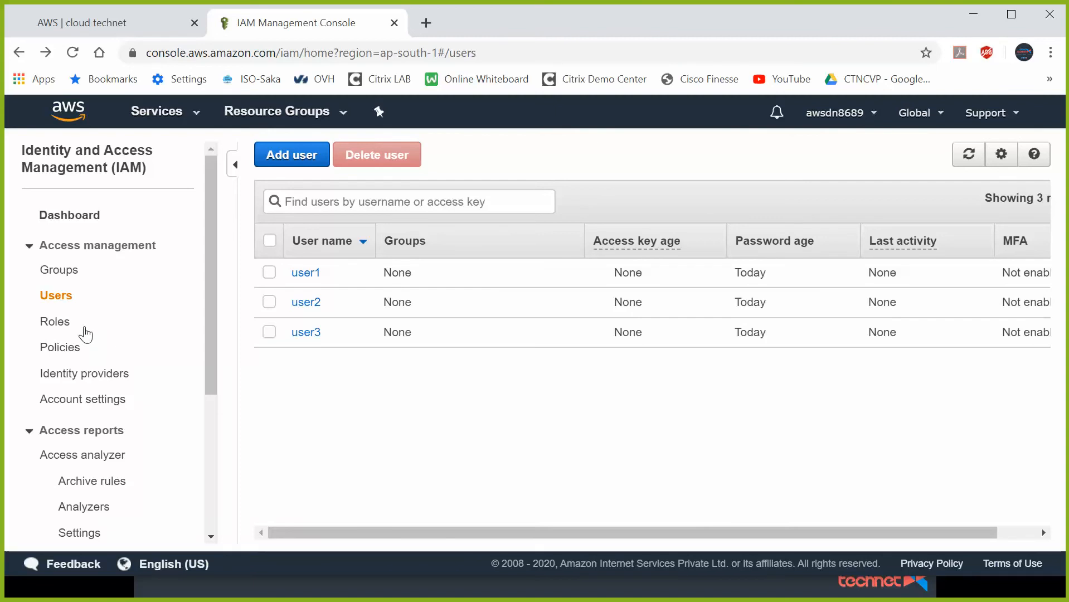
pyautogui.click(61, 276)
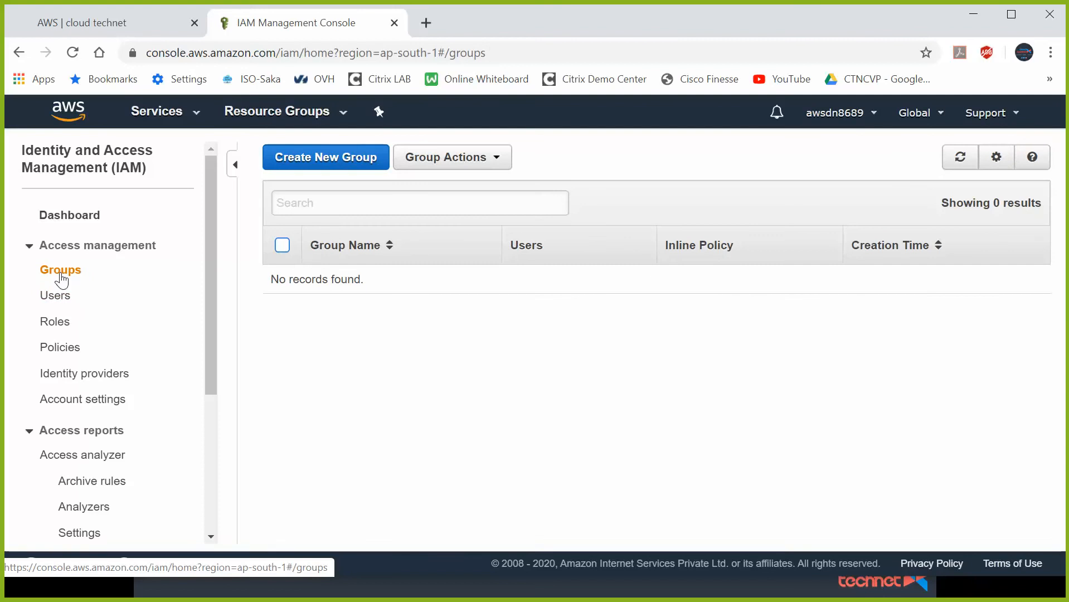
# - Start a new group named ec2_full_admin_group and advance to the Attach Policy step
pyautogui.click(346, 160)
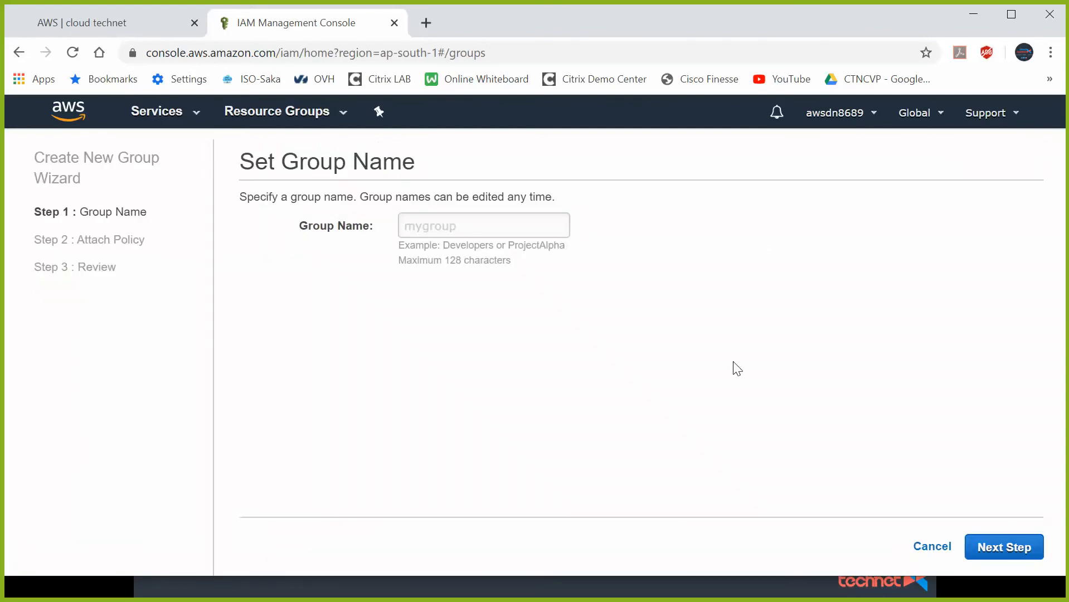
pyautogui.click(456, 229)
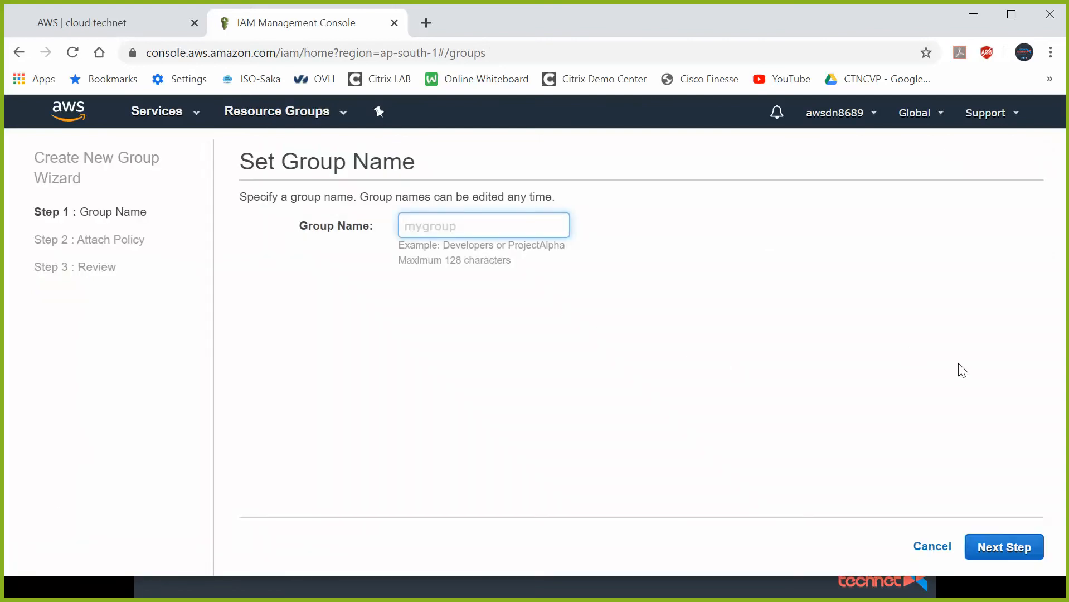
pyautogui.write('ec2admin_group')
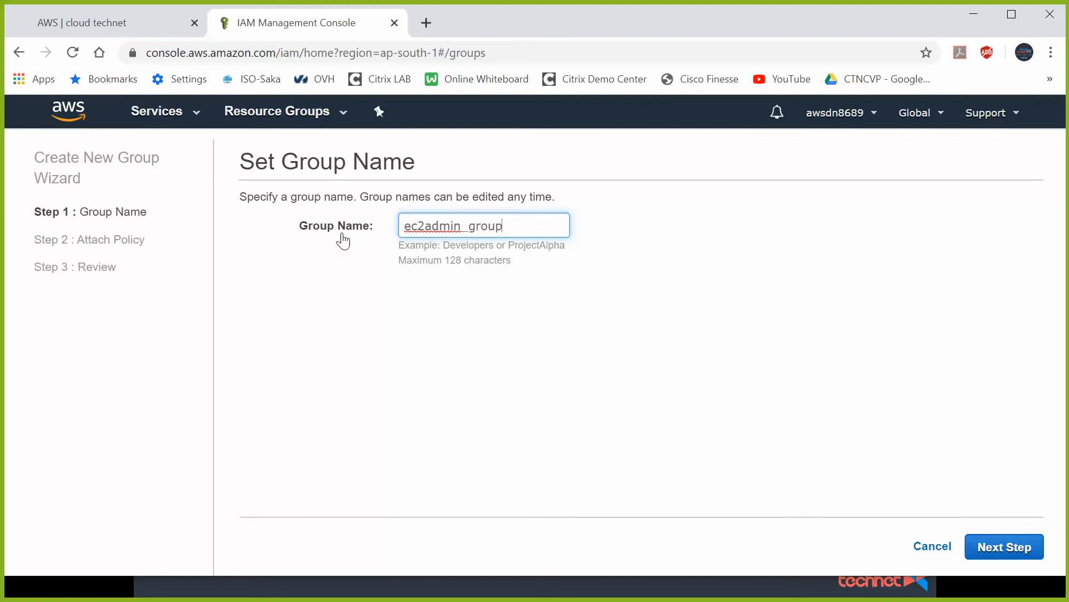
pyautogui.write('full')
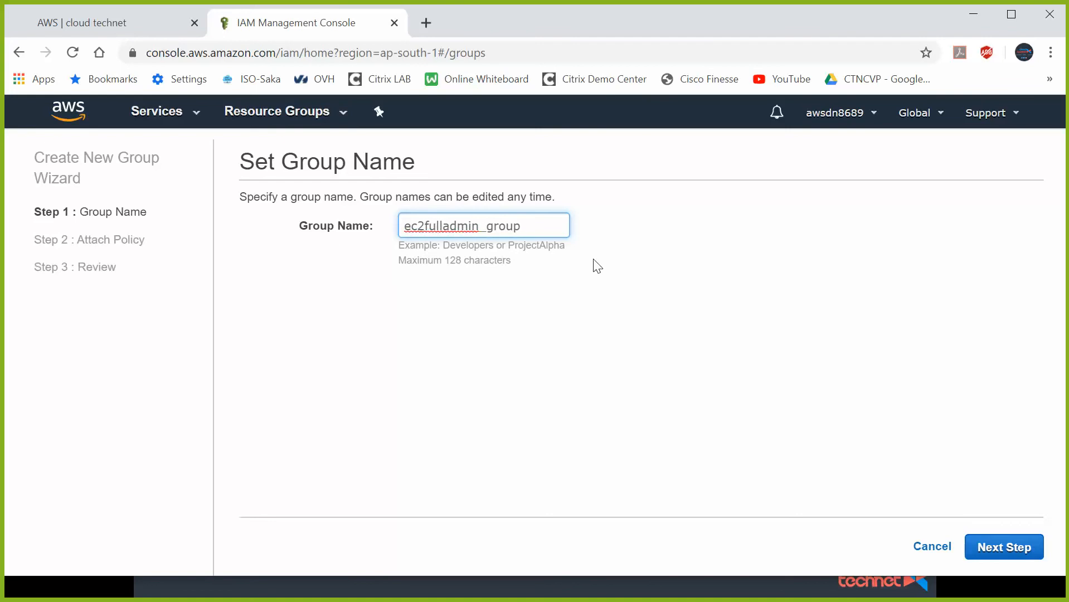
pyautogui.write('_admin')
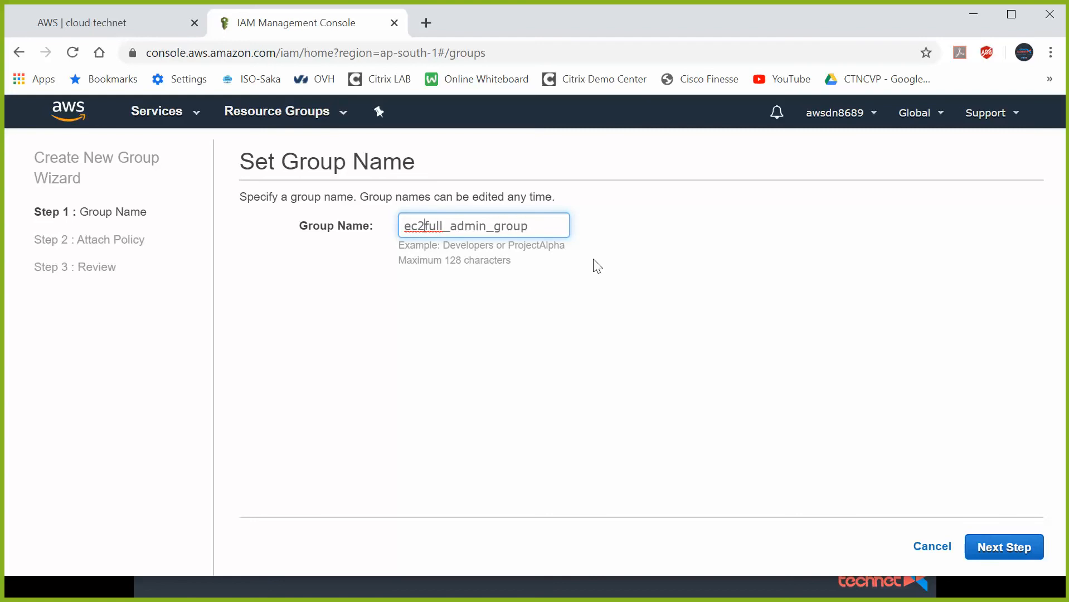
pyautogui.write('_')
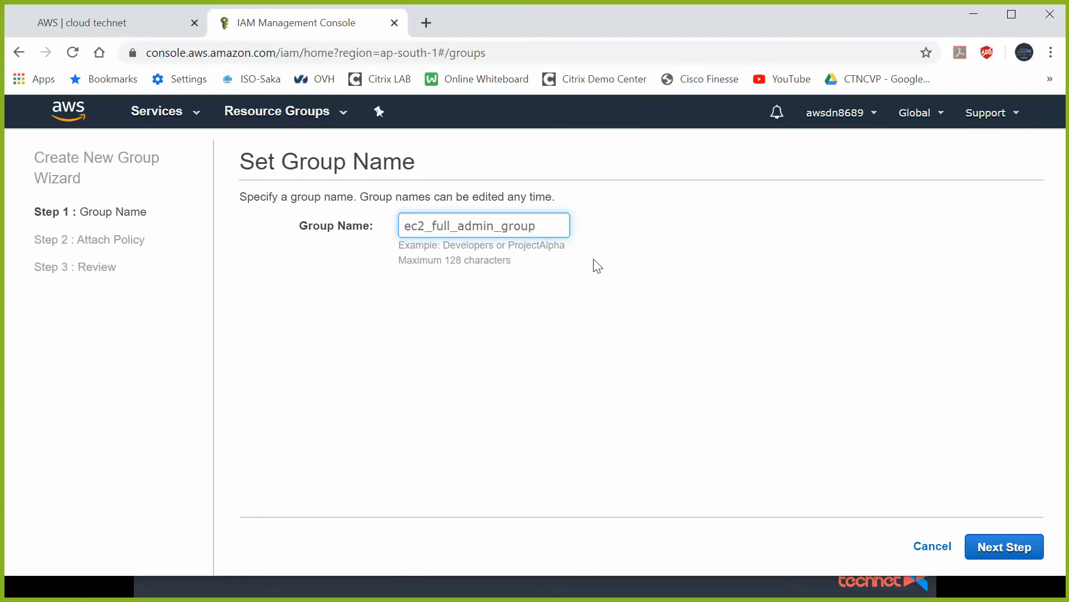
pyautogui.click(643, 315)
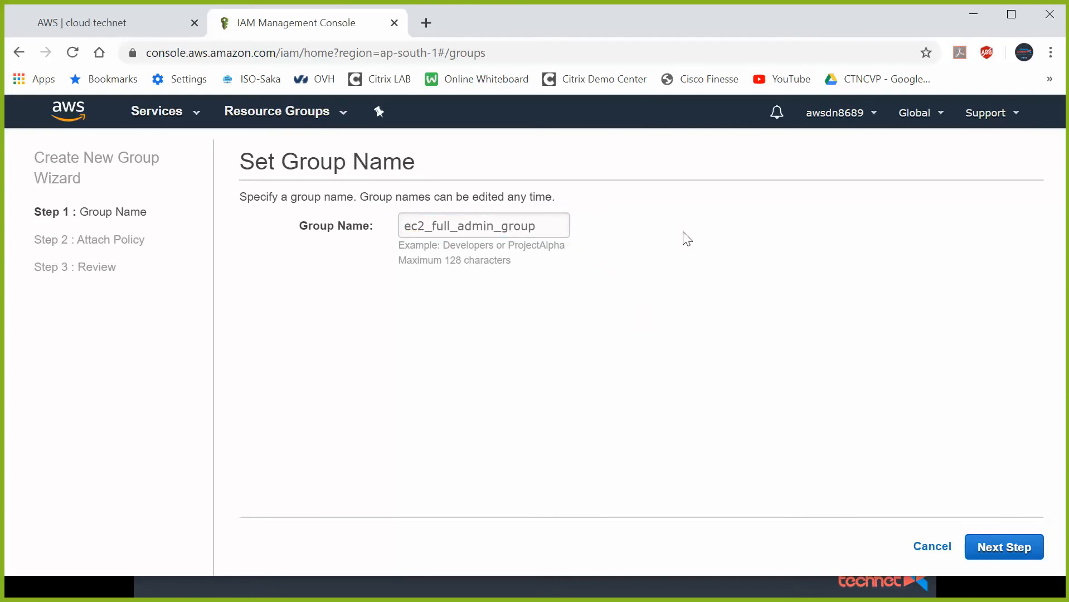
pyautogui.click(997, 548)
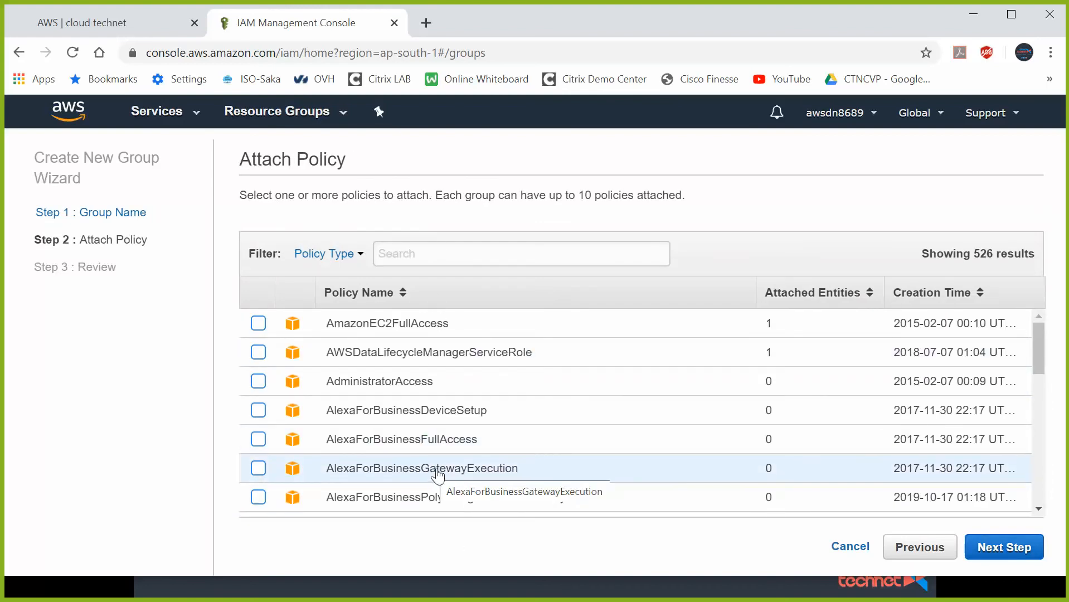
# - Filter policies by 'ec2', attach AmazonEC2FullAccess, and create the group
pyautogui.click(462, 250)
pyautogui.write('ec2')
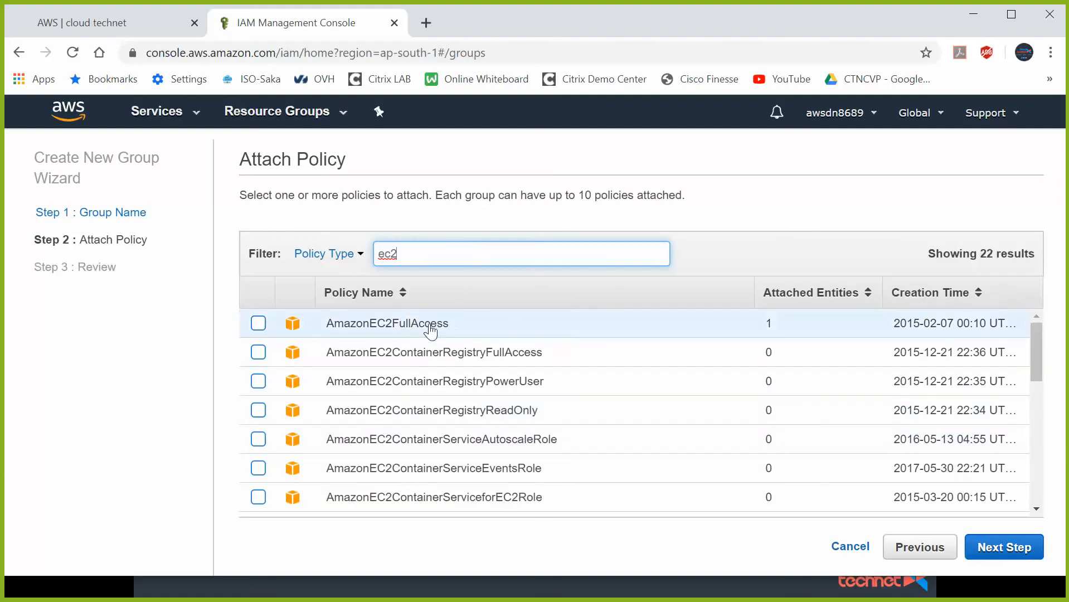
pyautogui.click(258, 324)
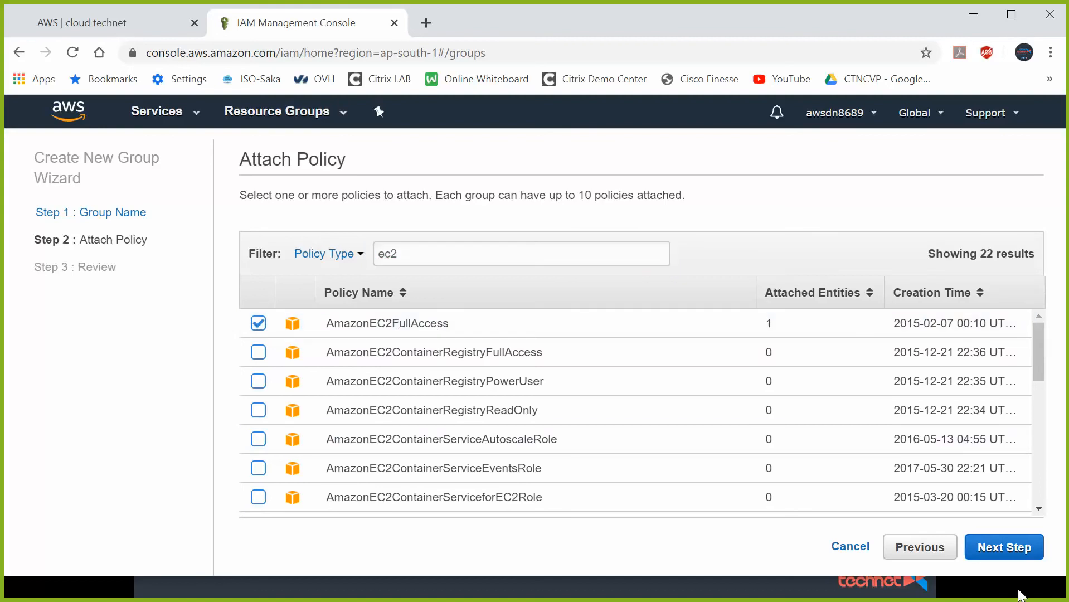
pyautogui.click(1015, 548)
pyautogui.click(1013, 550)
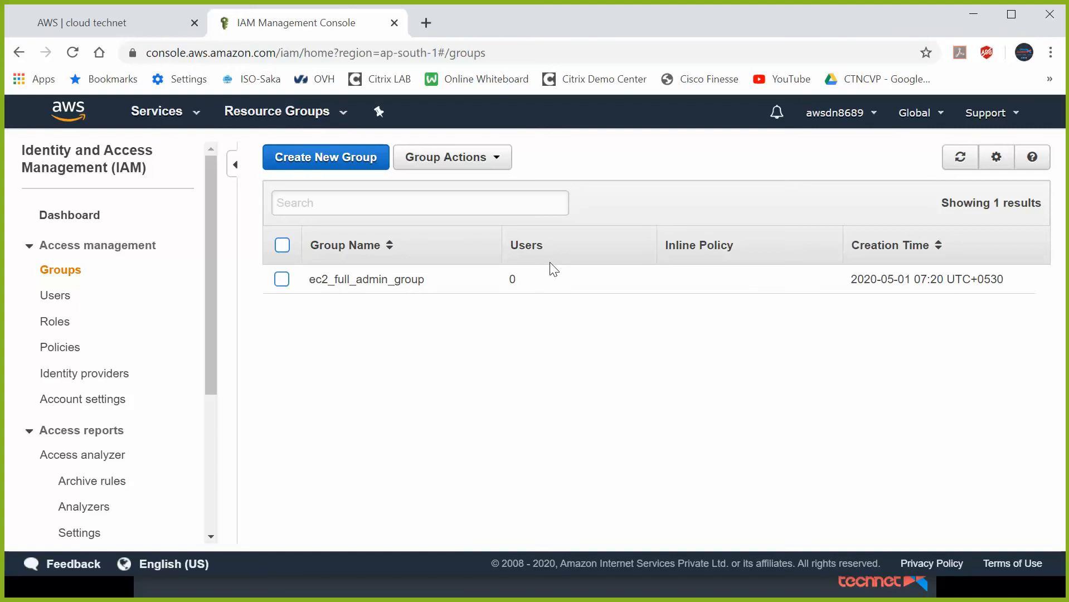
# - Add user1, user2 and user3 to ec2_full_admin_group, then return to the Groups list
pyautogui.click(282, 279)
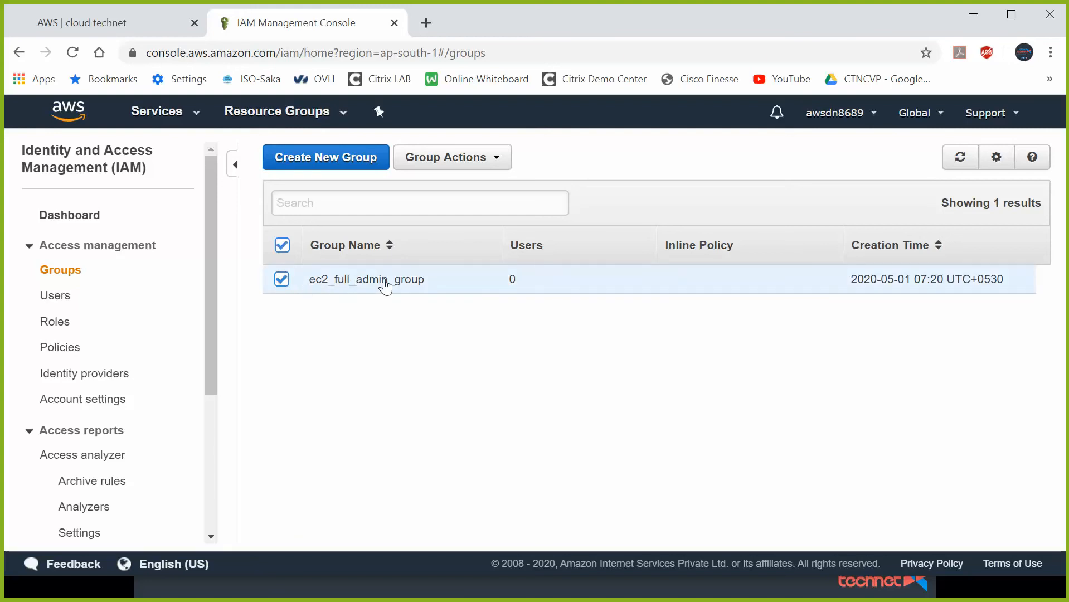
pyautogui.click(386, 281)
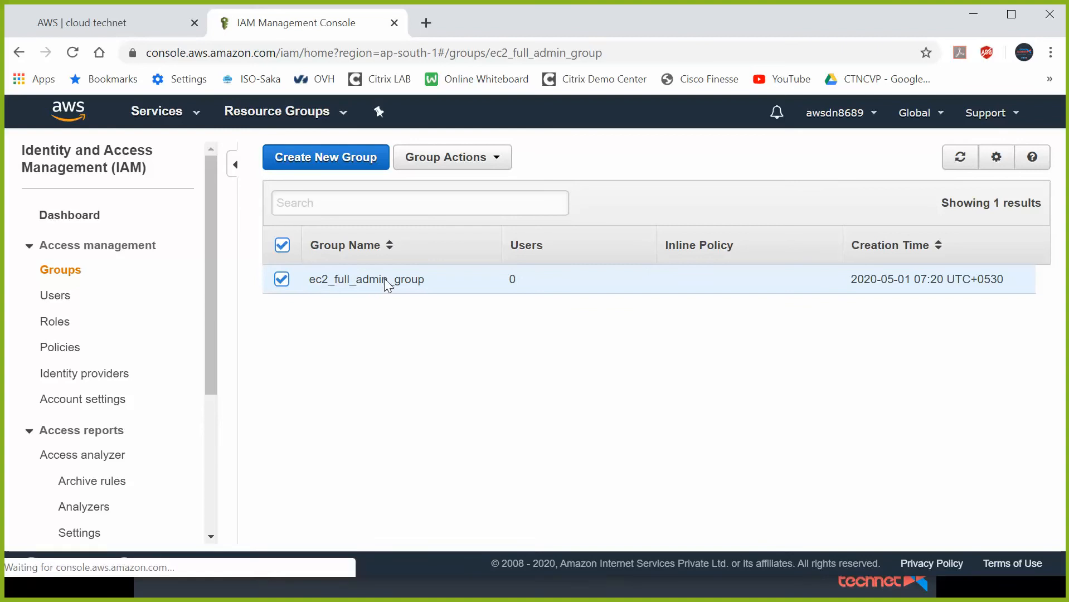
pyautogui.scroll(-1, 390, 290)
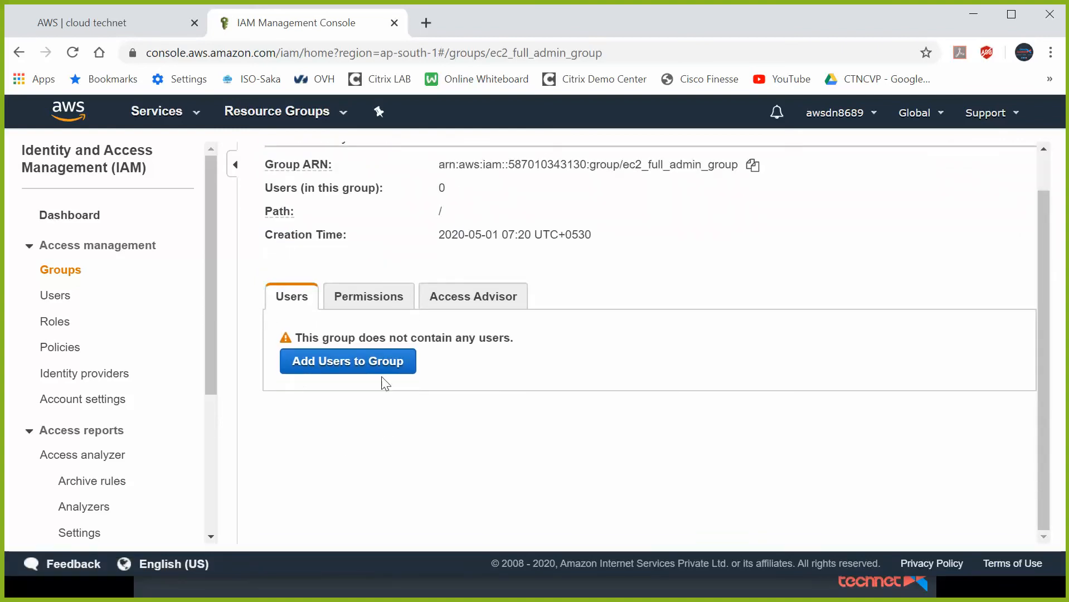
pyautogui.click(341, 369)
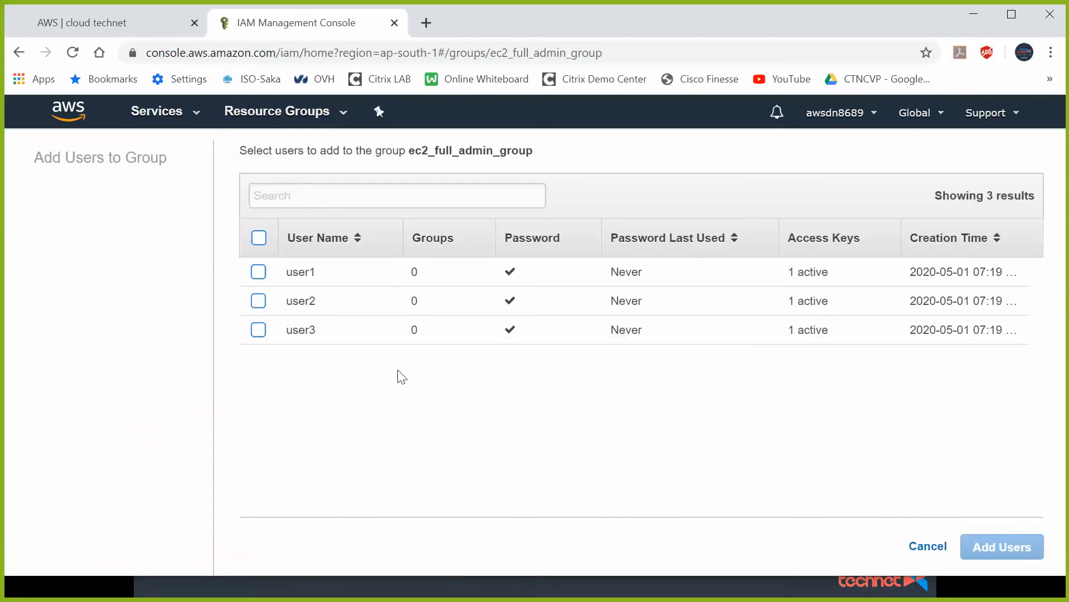
pyautogui.click(258, 271)
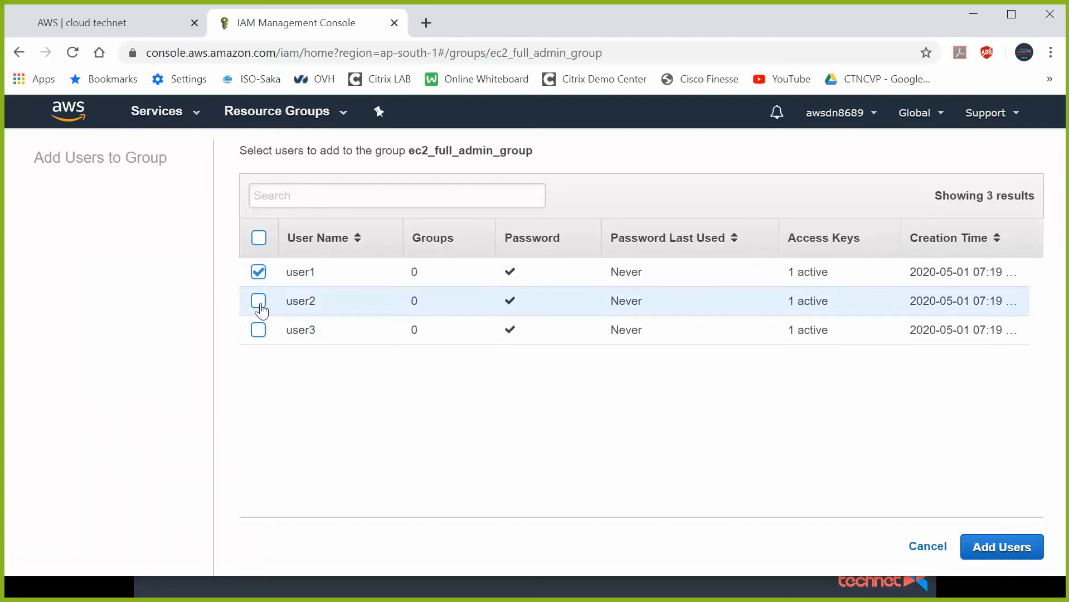
pyautogui.click(258, 302)
pyautogui.click(258, 330)
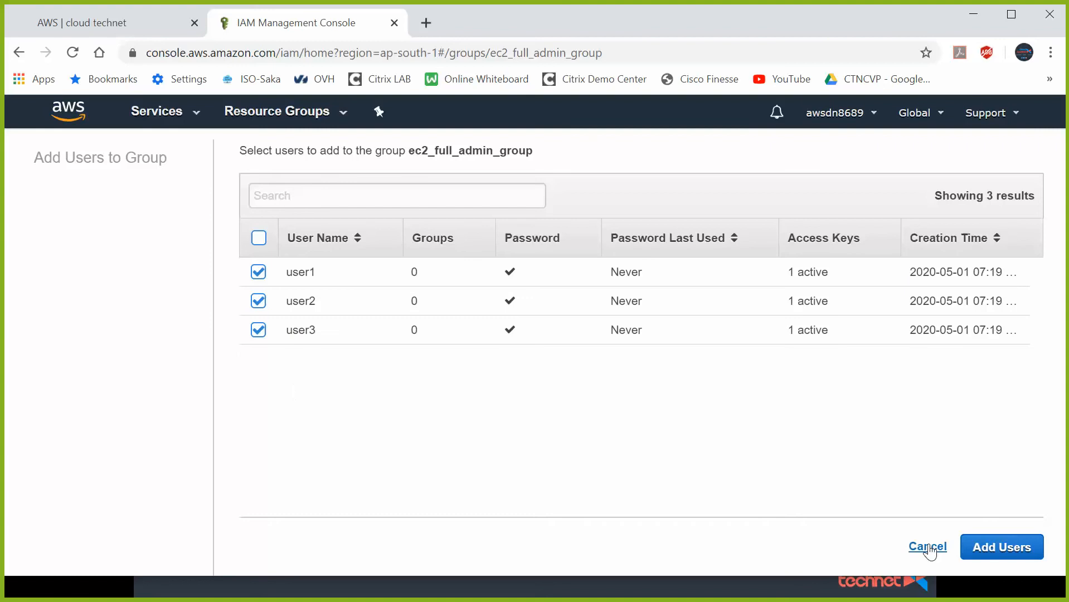
pyautogui.click(1001, 545)
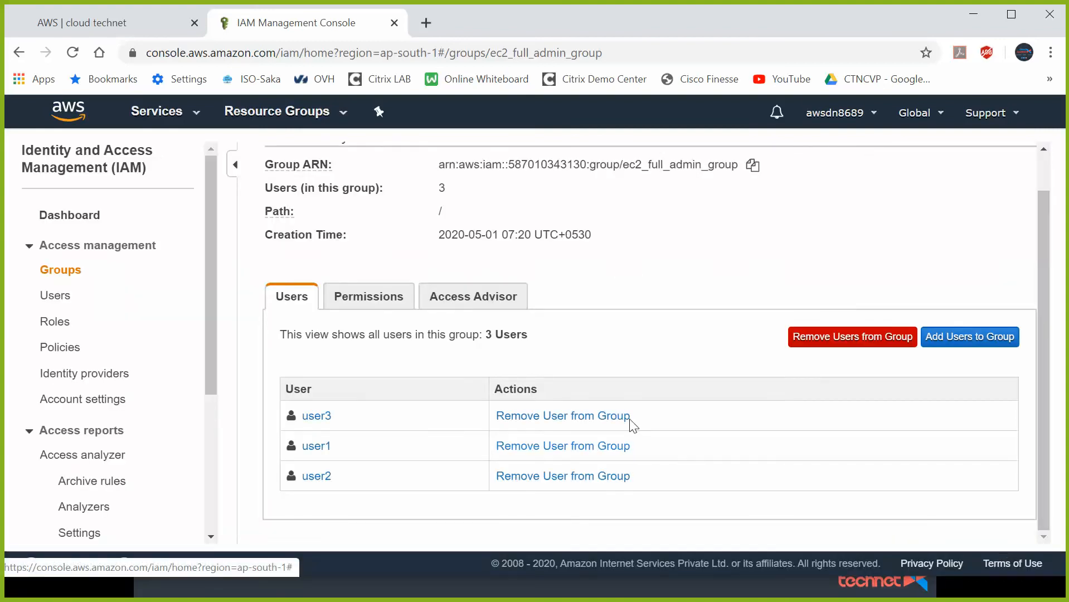
pyautogui.scroll(2, 620, 402)
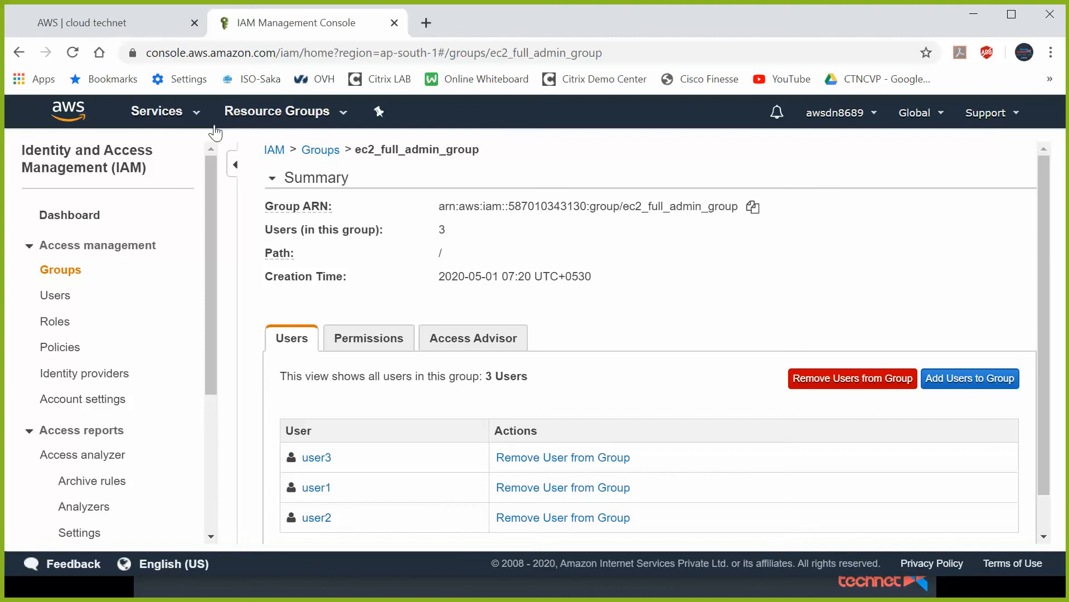
pyautogui.click(76, 273)
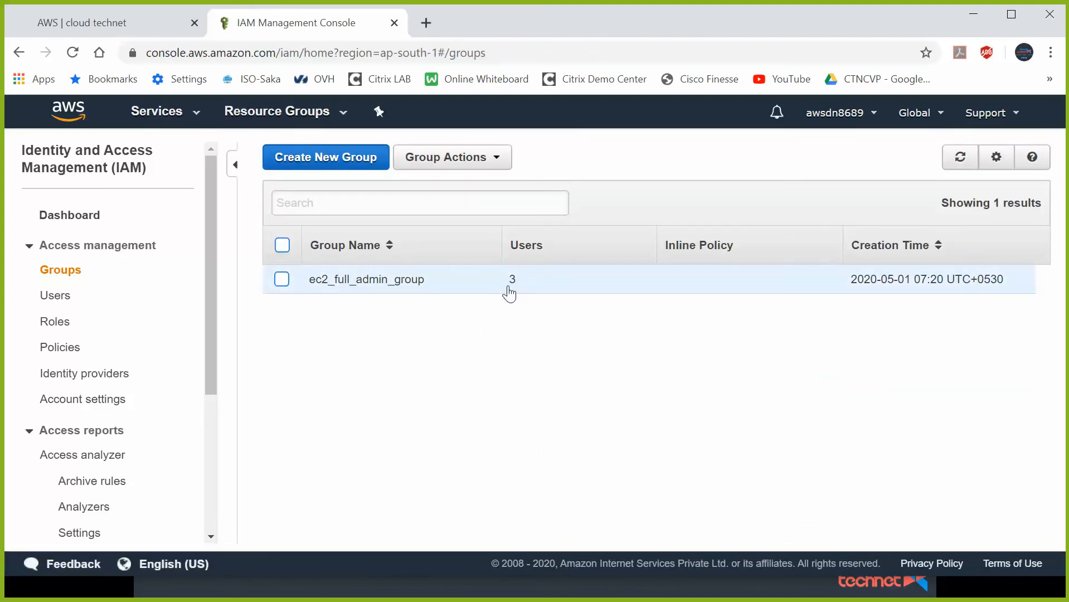
# - Confirm user1 inherits AmazonEC2FullAccess, then open a Chrome incognito window
pyautogui.click(53, 296)
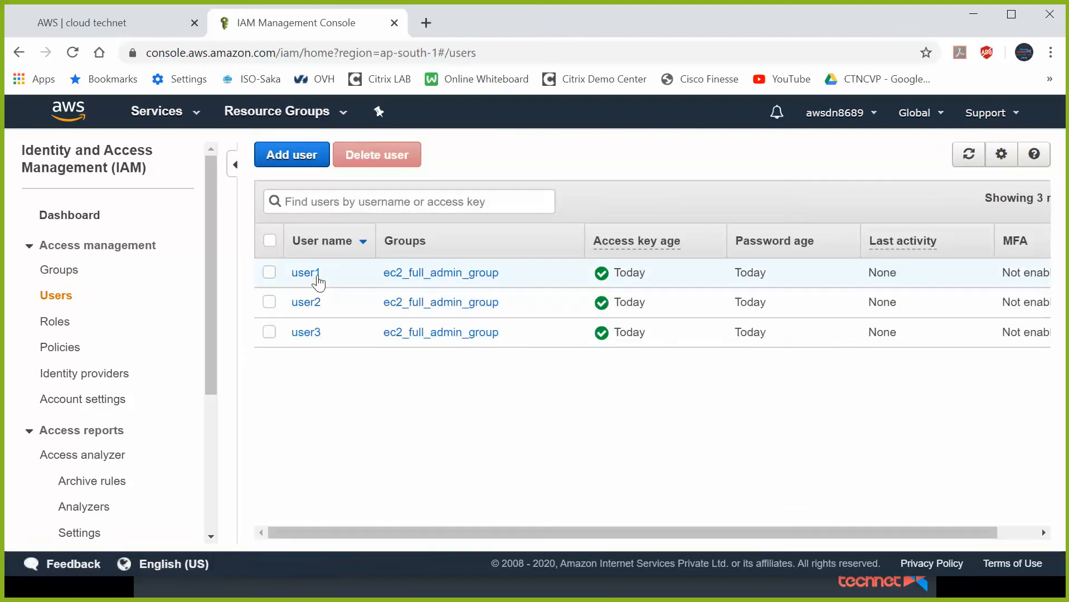
pyautogui.click(306, 275)
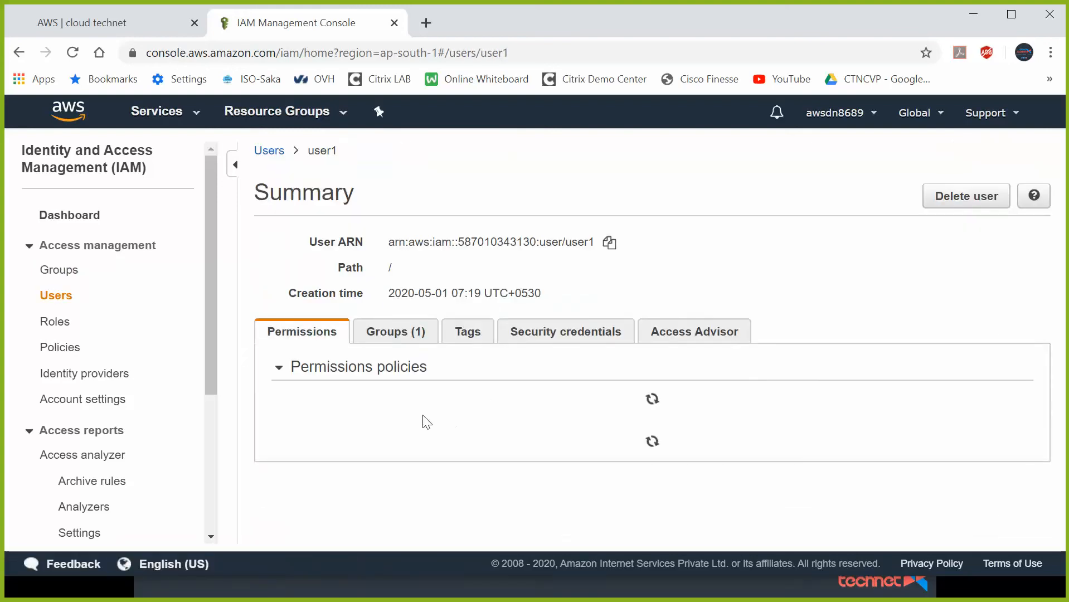
pyautogui.scroll(-1, 357, 389)
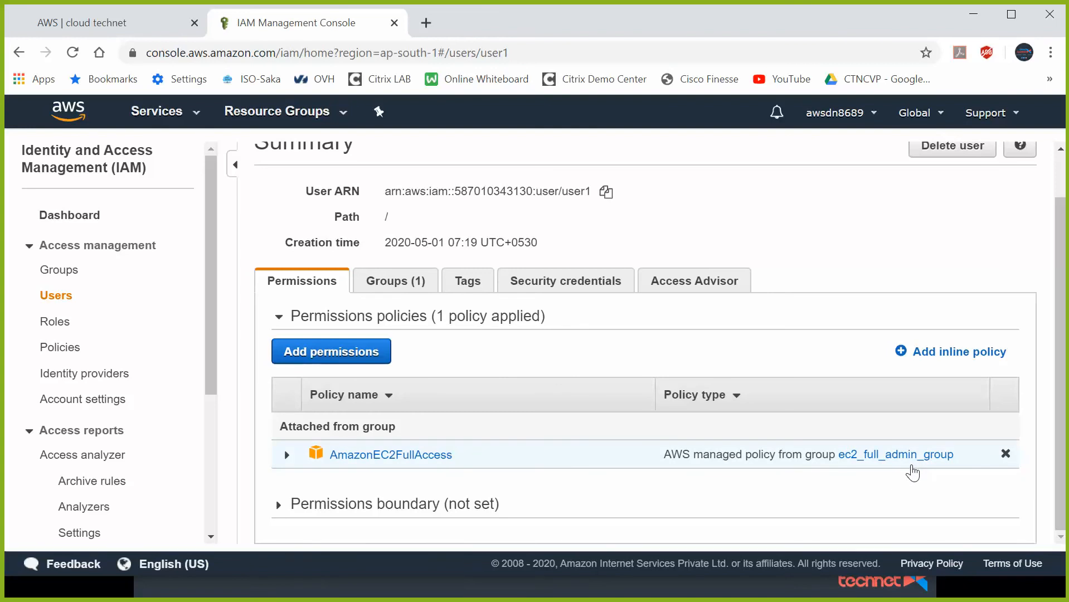
pyautogui.click(1050, 52)
pyautogui.click(960, 116)
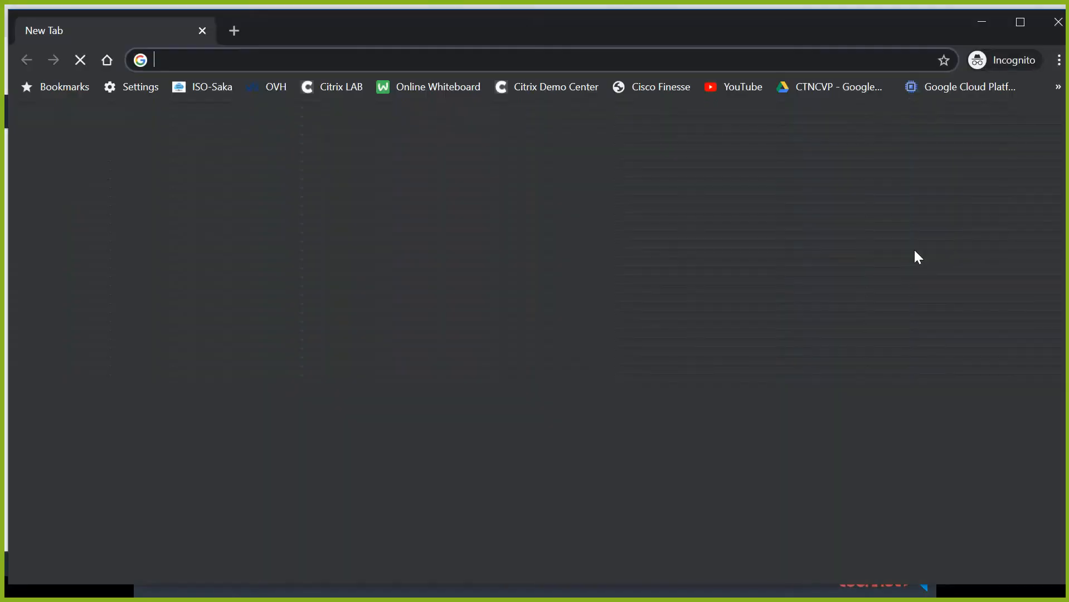
# - Minimize the incognito window and copy the IAM users sign-in link from the IAM dashboard
pyautogui.click(981, 17)
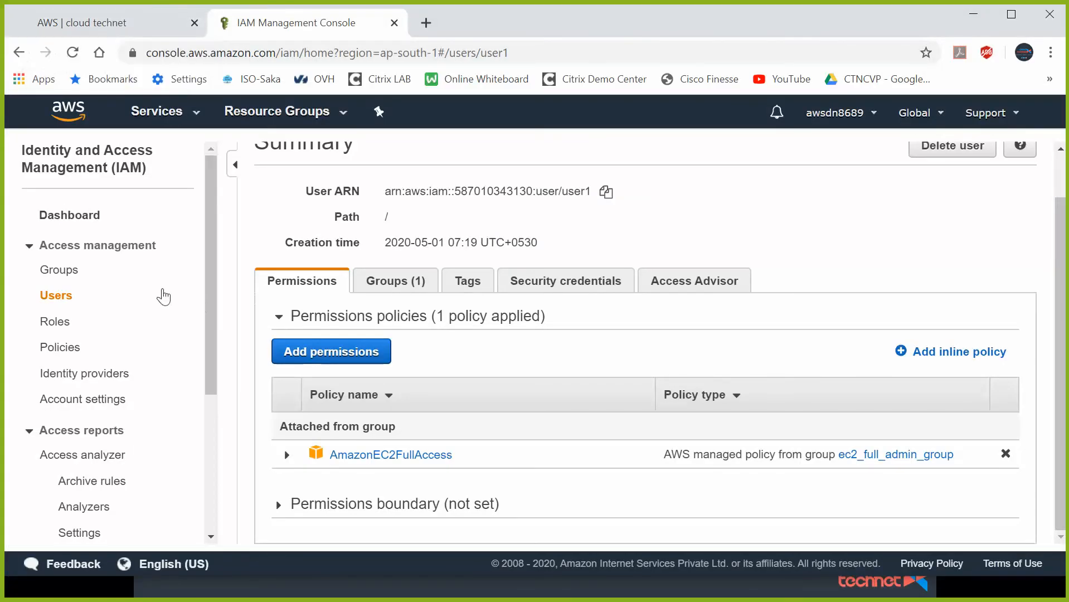
pyautogui.click(78, 216)
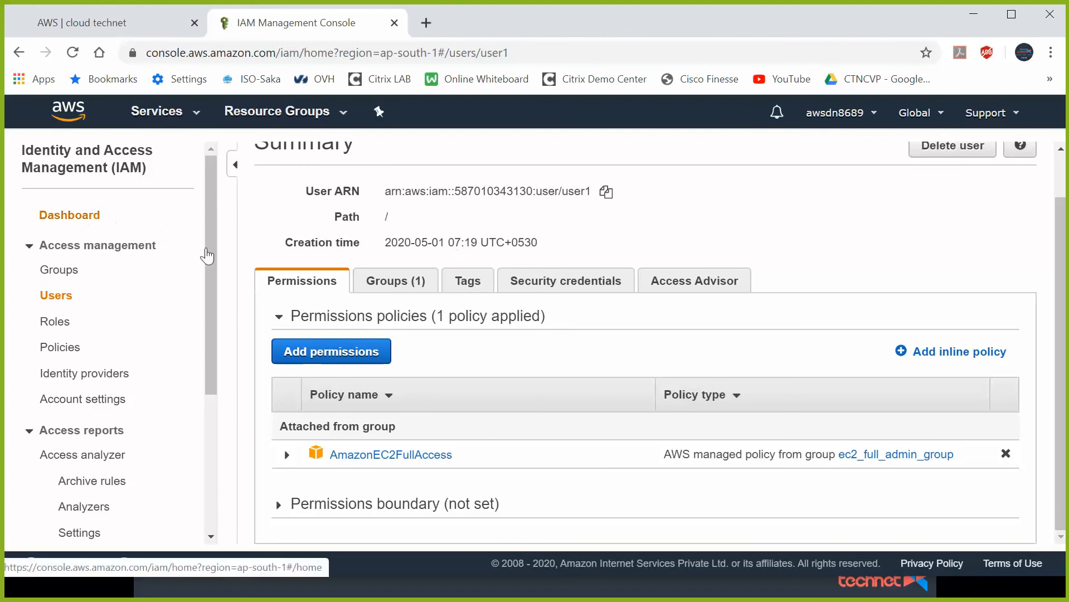
pyautogui.click(579, 219)
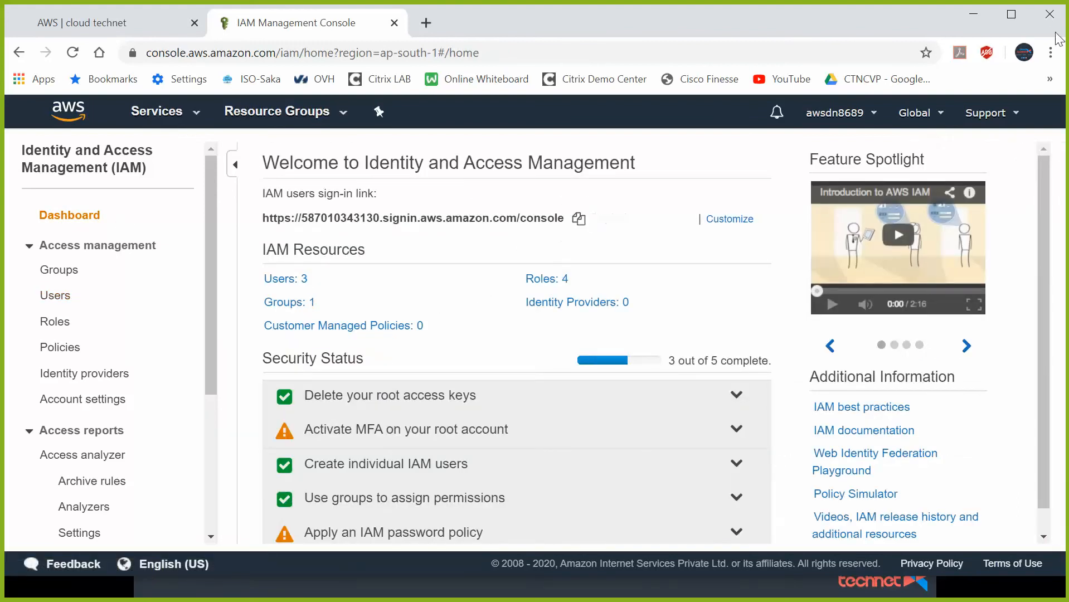
# - In a new private window, load the copied sign-in link and log in as user1 with its password
pyautogui.hotkey('ctrl', 'shift', 'n')
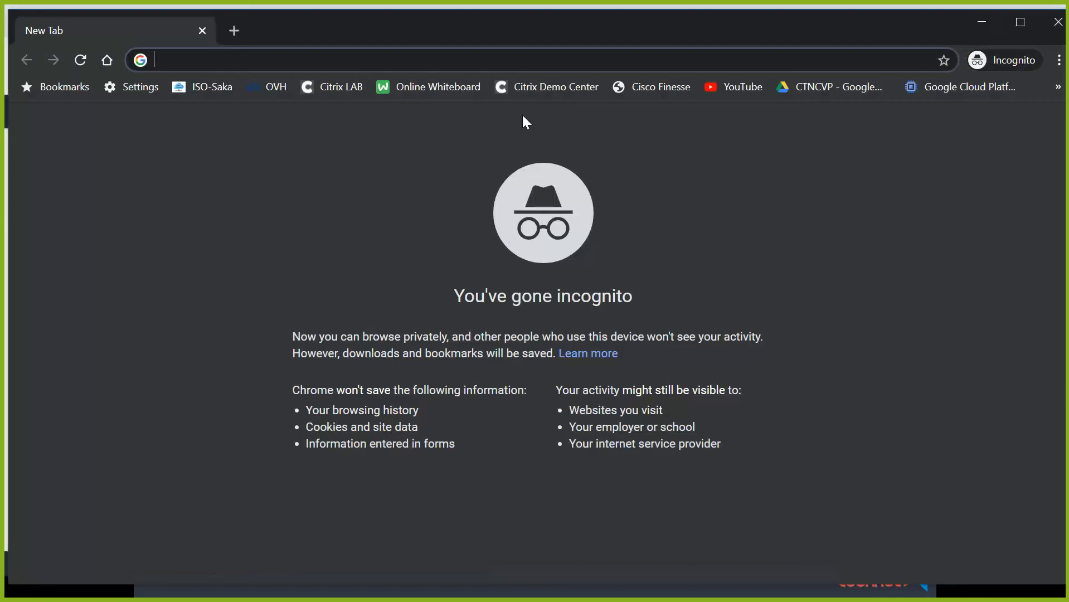
pyautogui.hotkey('ctrl', 'v')
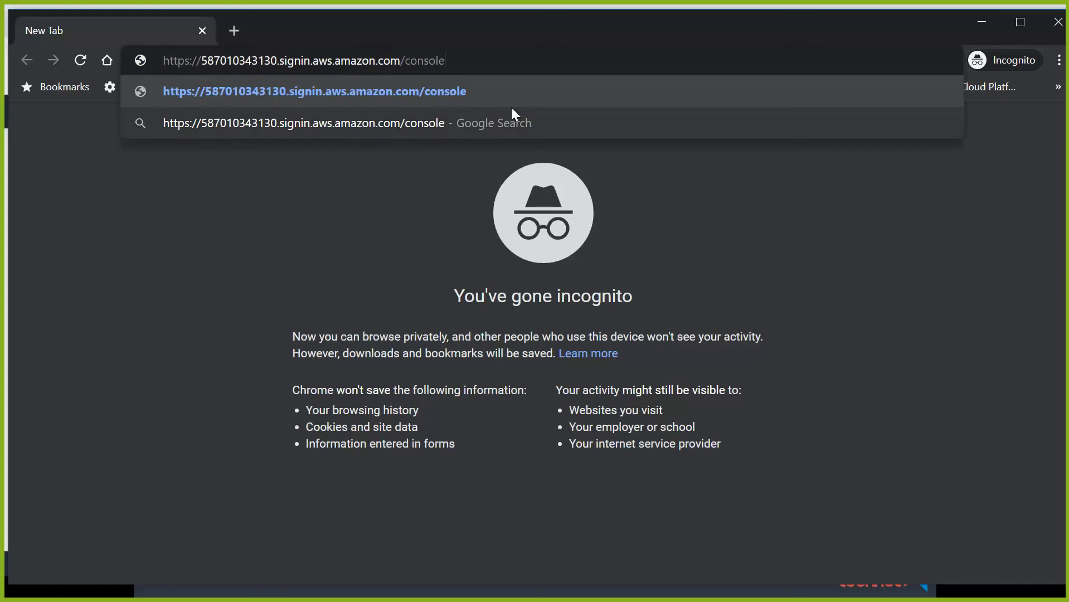
pyautogui.press('Return')
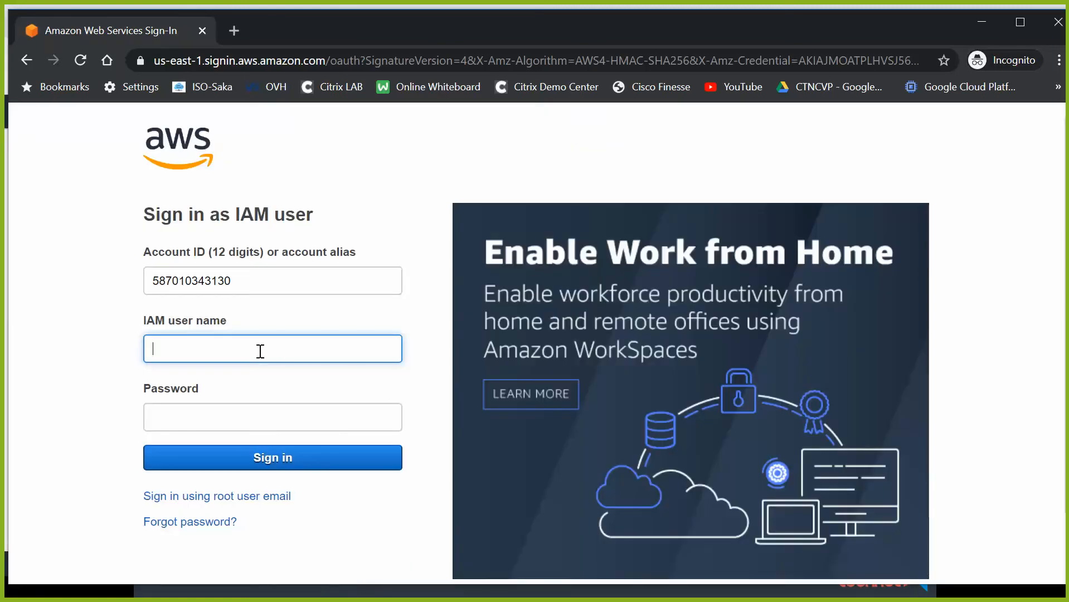
pyautogui.click(260, 351)
pyautogui.write('user1')
pyautogui.press('Tab')
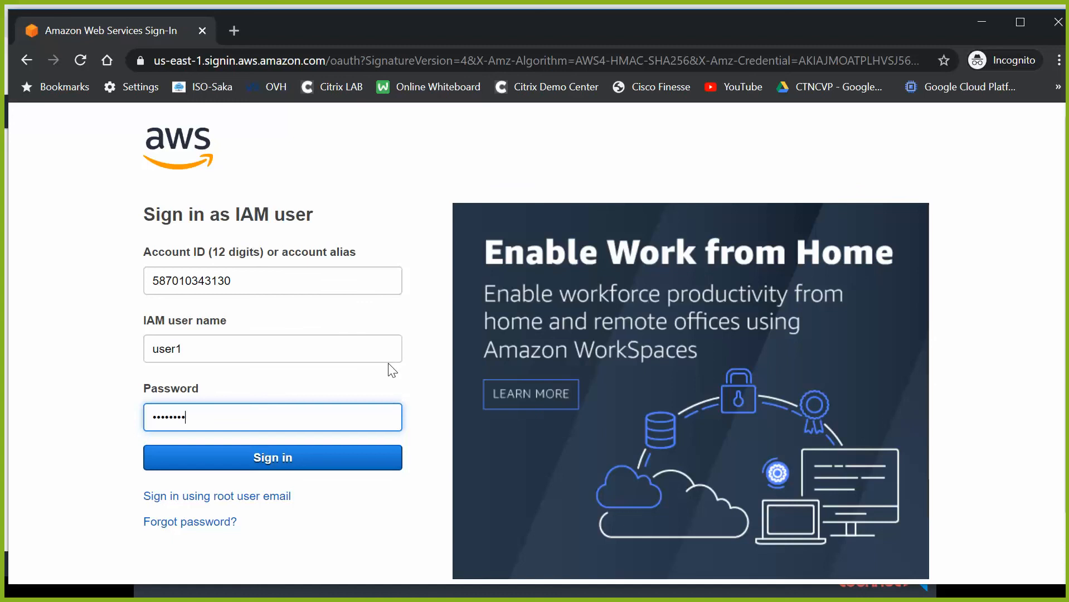
pyautogui.click(280, 459)
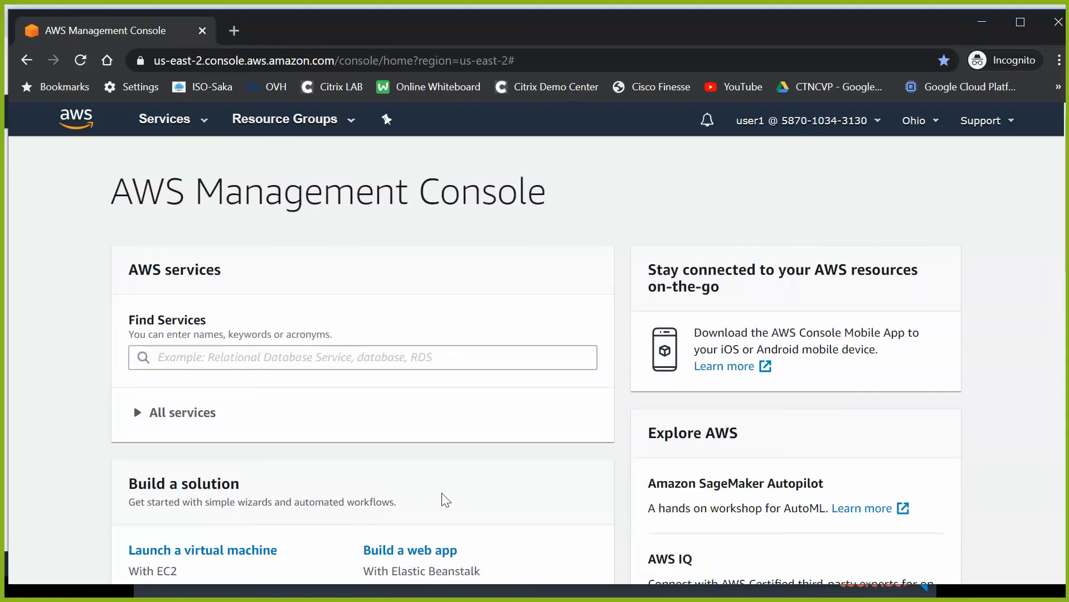
# - Go to EC2, change the region from Ohio to Asia Pacific (Mumbai), and show Instances
pyautogui.scroll(-3, 436, 344)
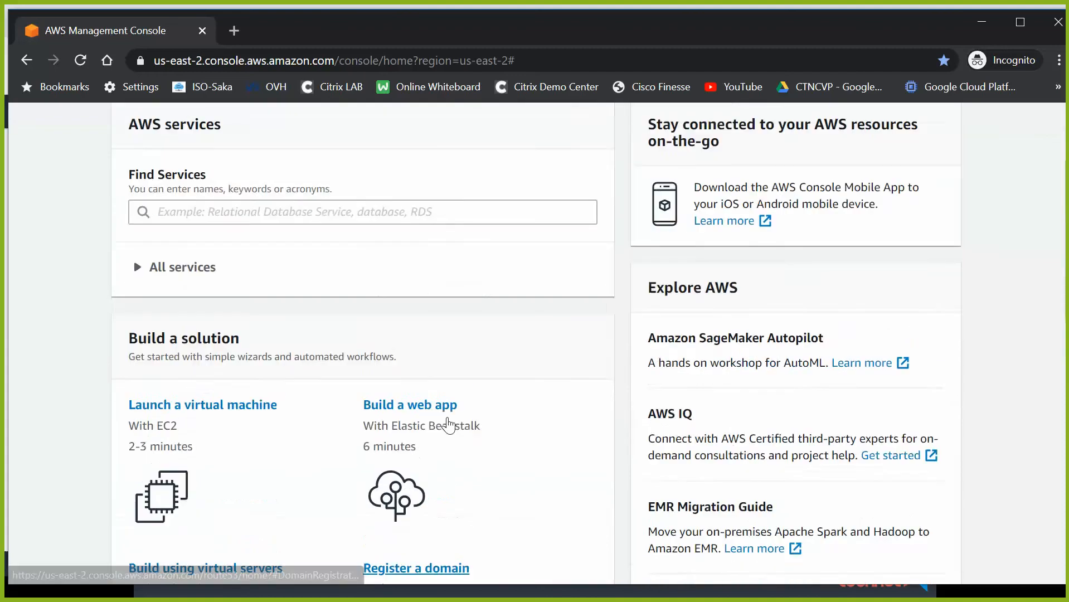
pyautogui.scroll(3, 724, 199)
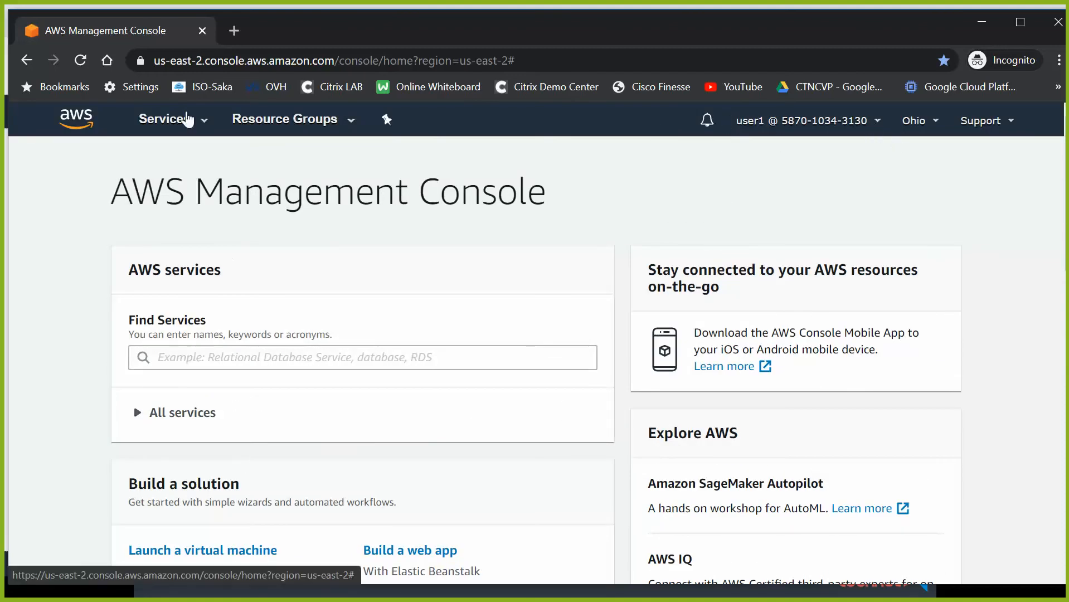
pyautogui.click(187, 120)
pyautogui.click(272, 253)
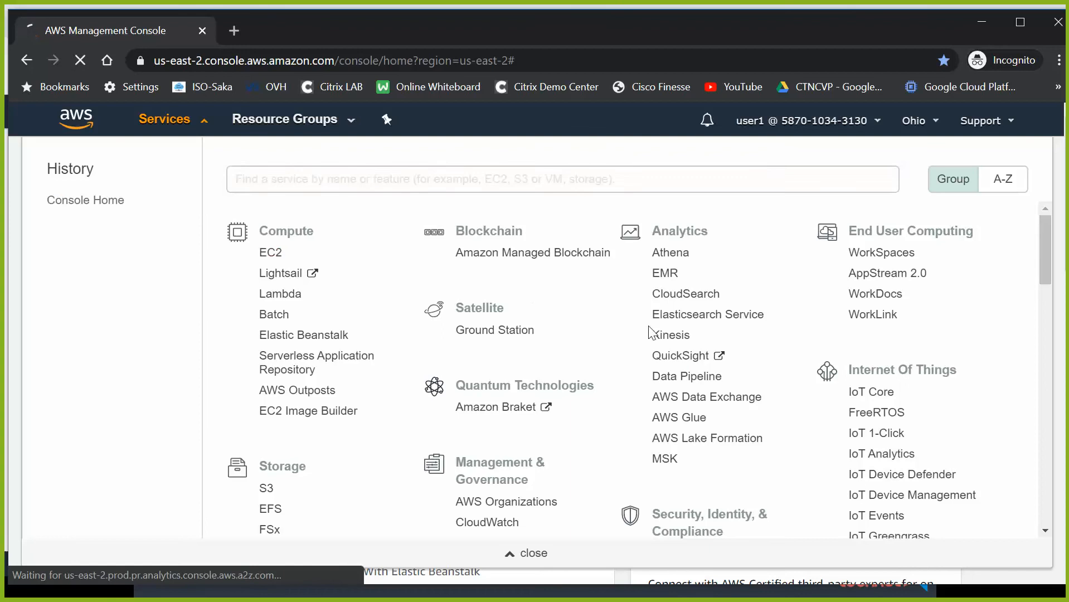
pyautogui.click(930, 121)
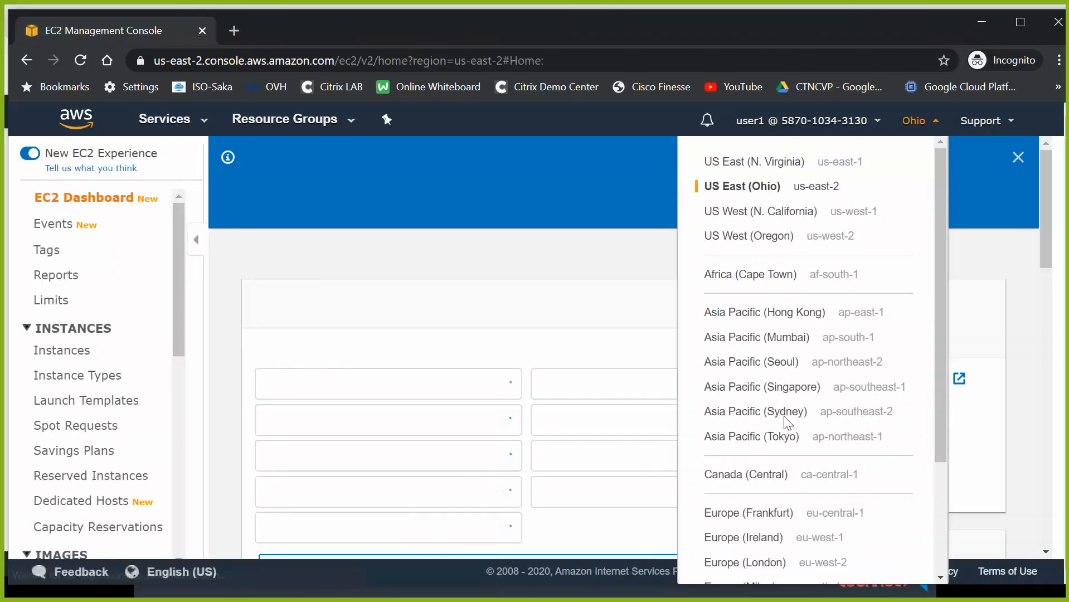
pyautogui.click(776, 346)
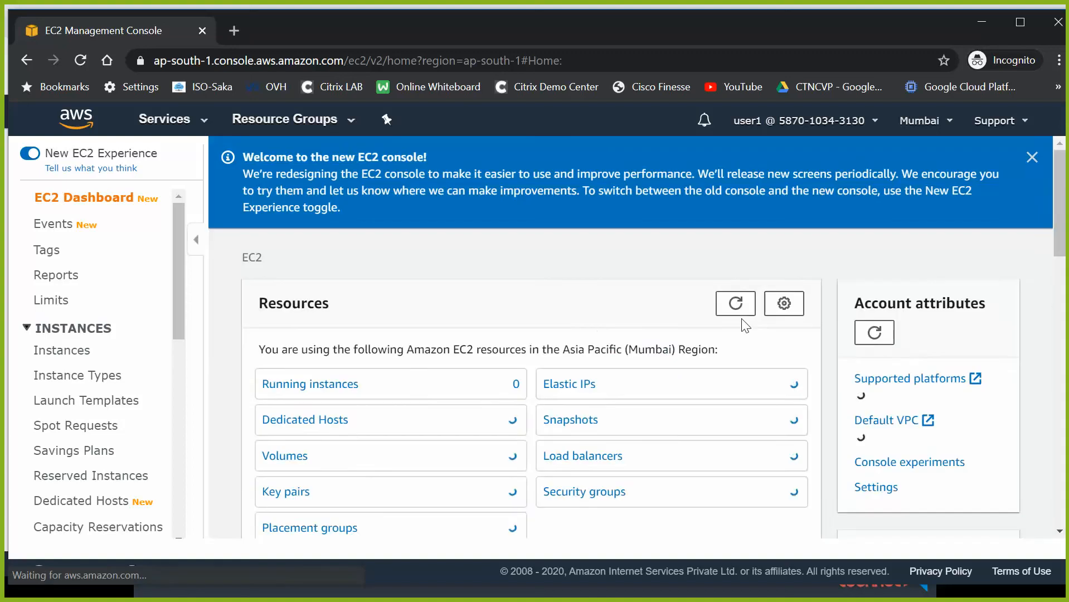
pyautogui.click(66, 352)
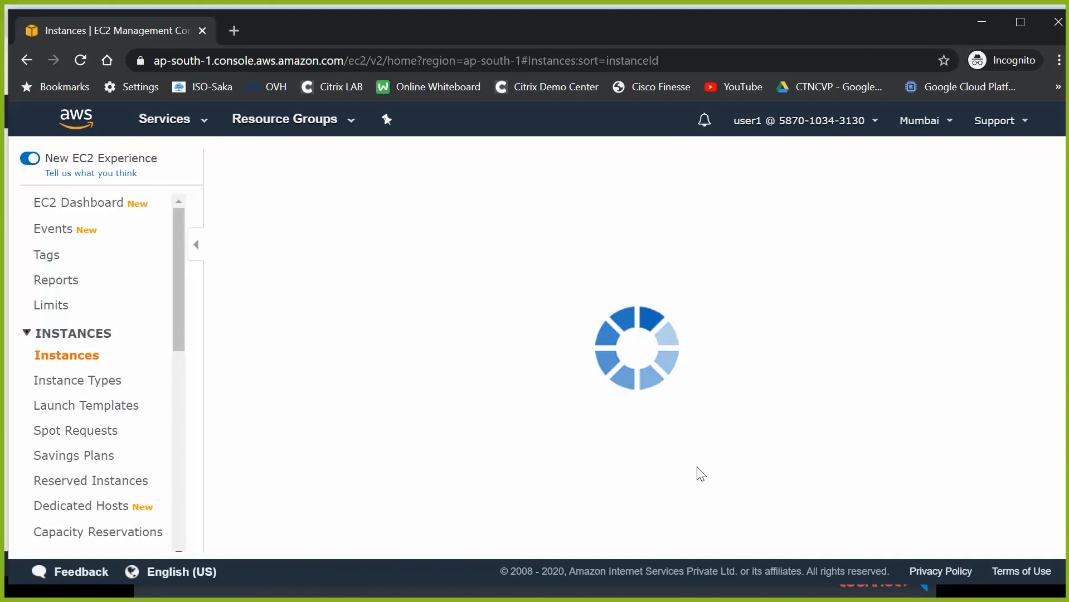
# - Start a new EC2 instance launch and choose a Windows Server machine image
pyautogui.click(288, 165)
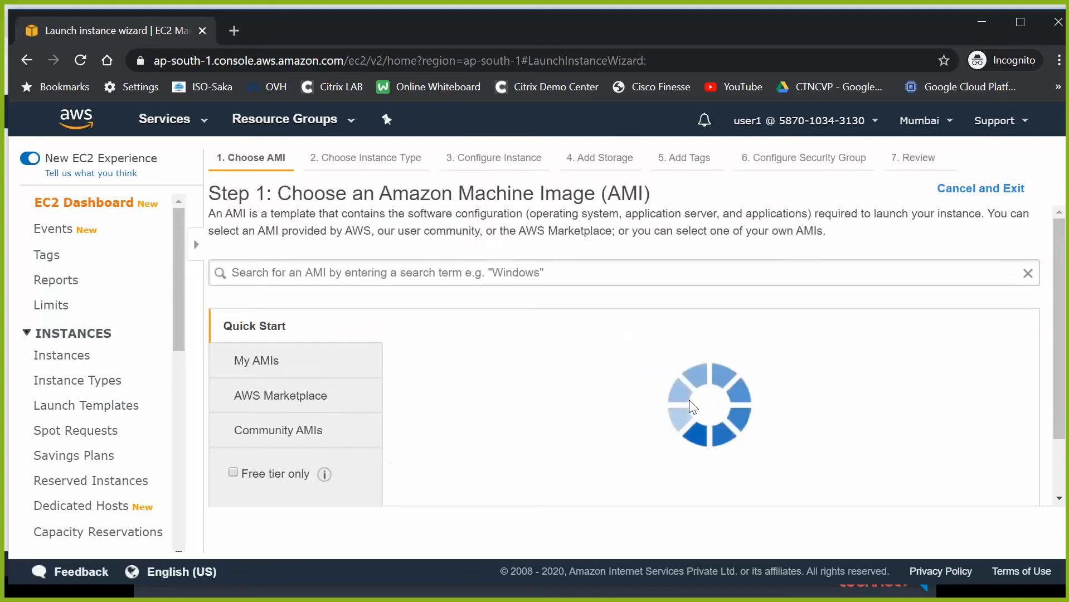
pyautogui.click(372, 278)
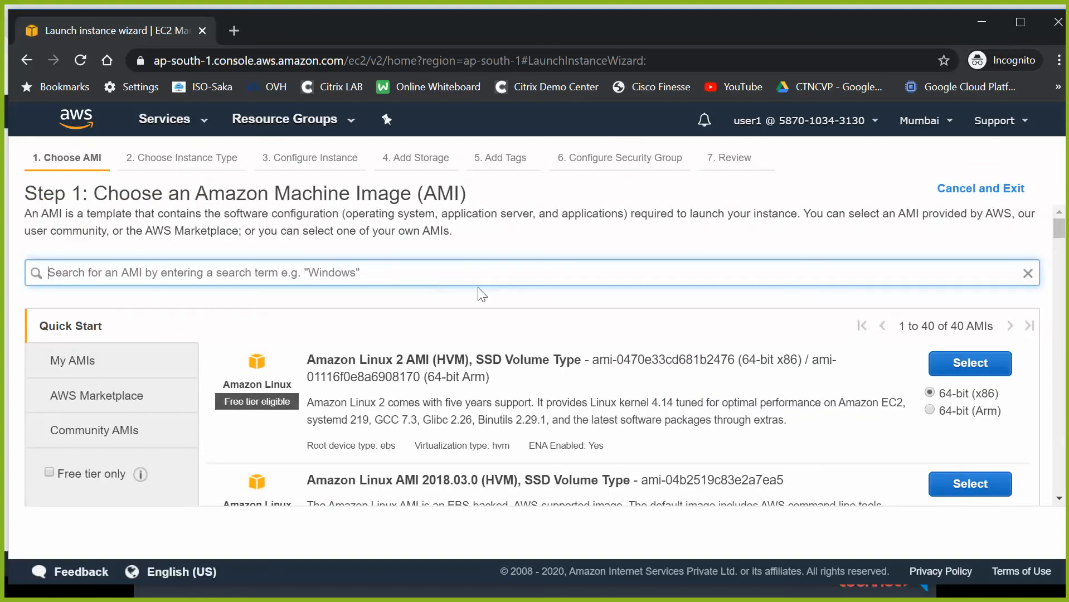
pyautogui.write('windows')
pyautogui.press('Return')
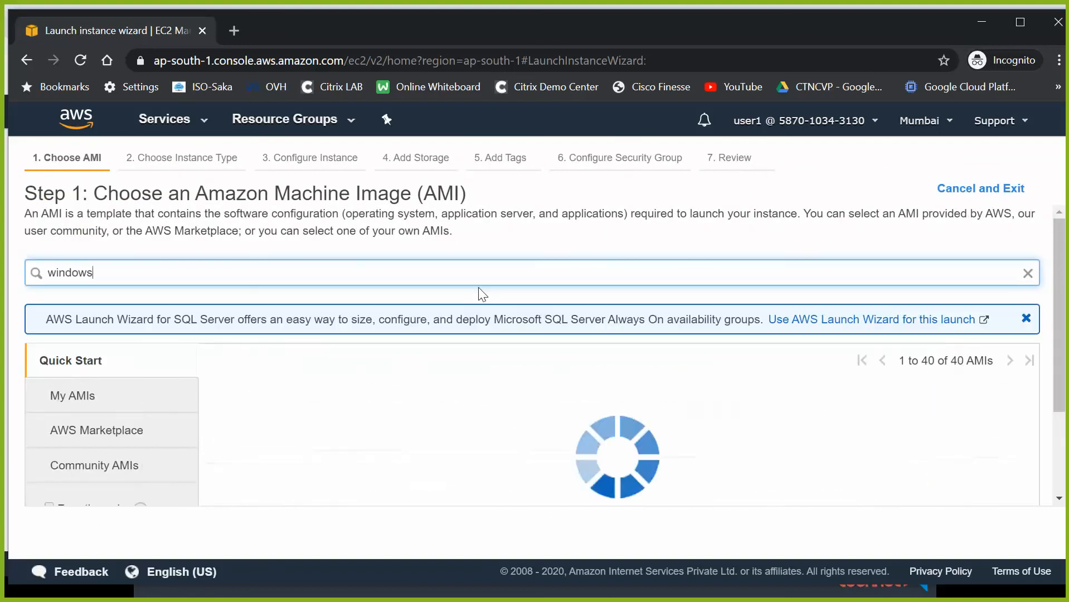
pyautogui.click(979, 408)
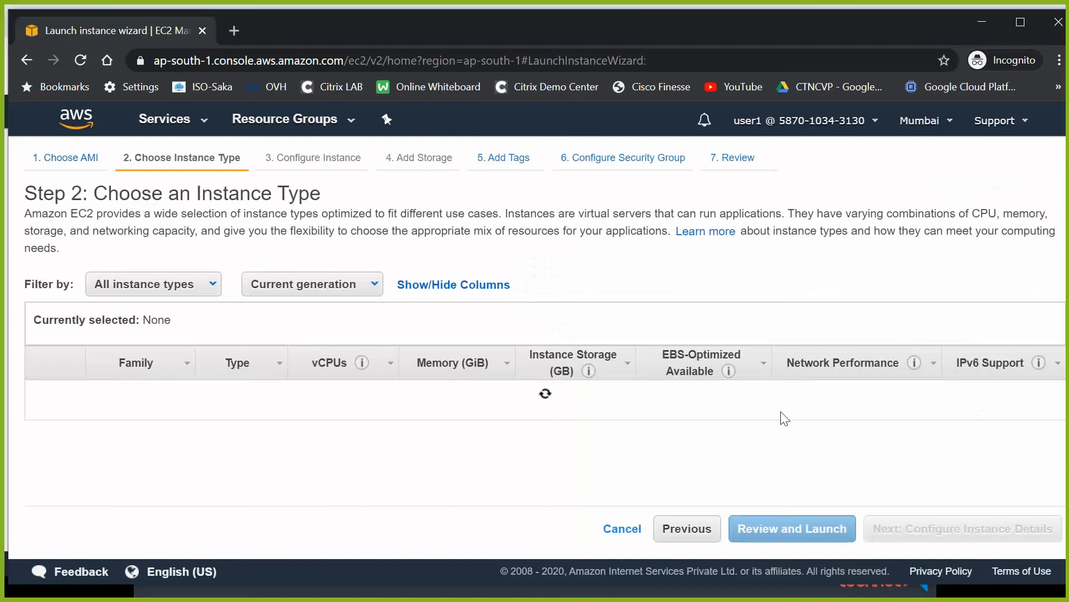
# - Keep t2.micro with default storage and tags, use default security group sg-26cce645, then launch
pyautogui.click(965, 529)
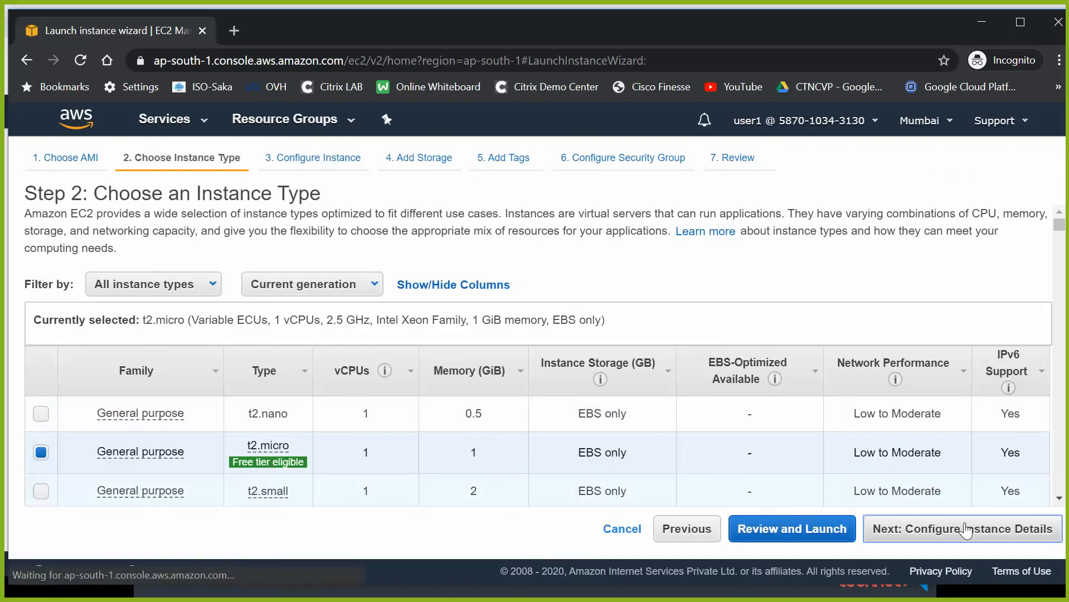
pyautogui.click(965, 529)
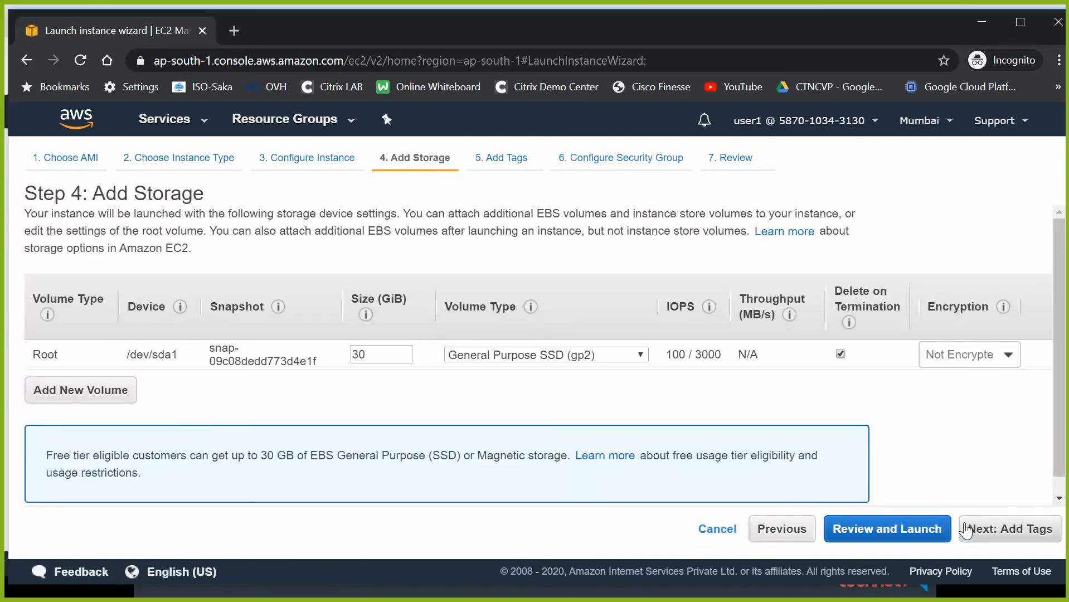
pyautogui.click(965, 529)
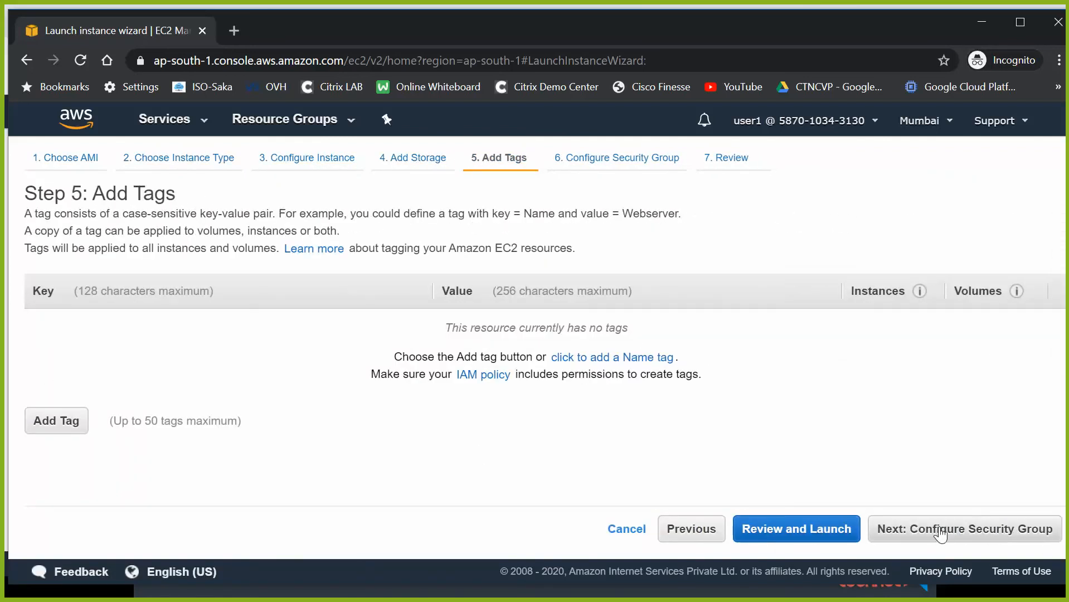
pyautogui.click(940, 532)
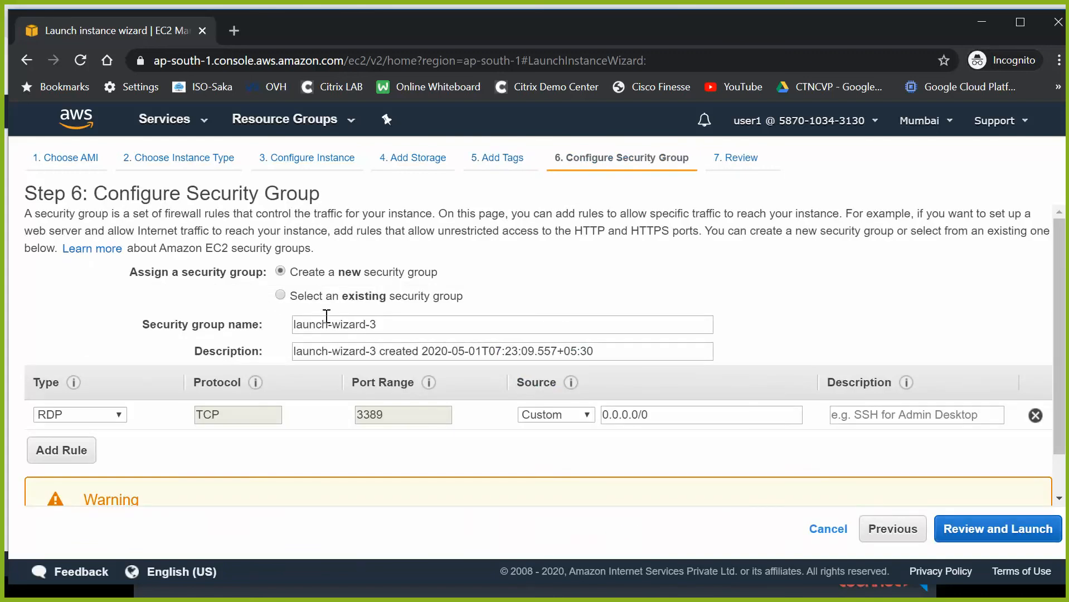
pyautogui.click(327, 300)
pyautogui.click(109, 363)
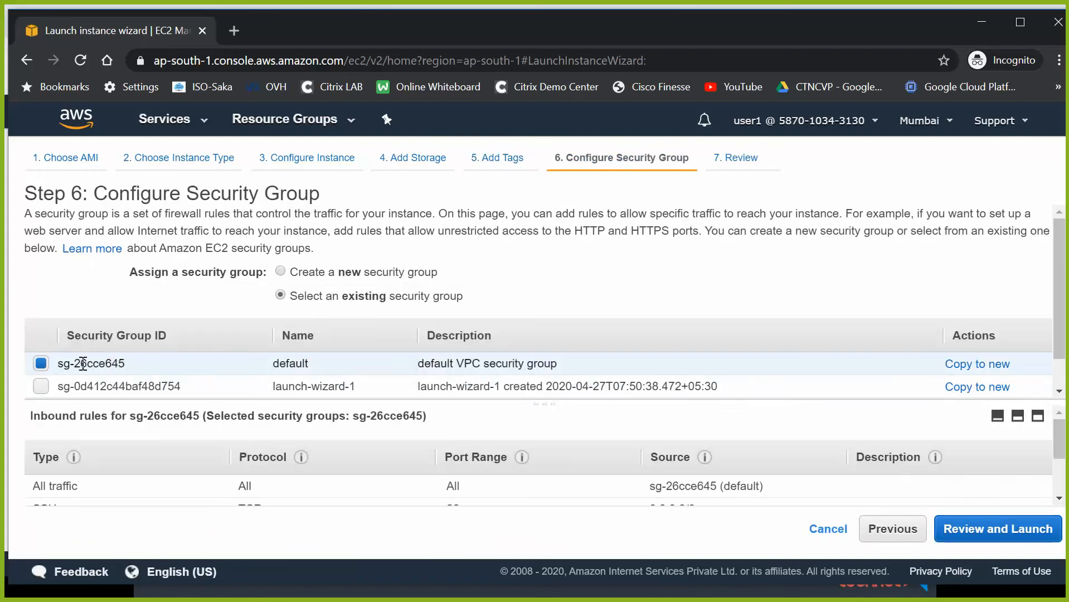
pyautogui.click(984, 541)
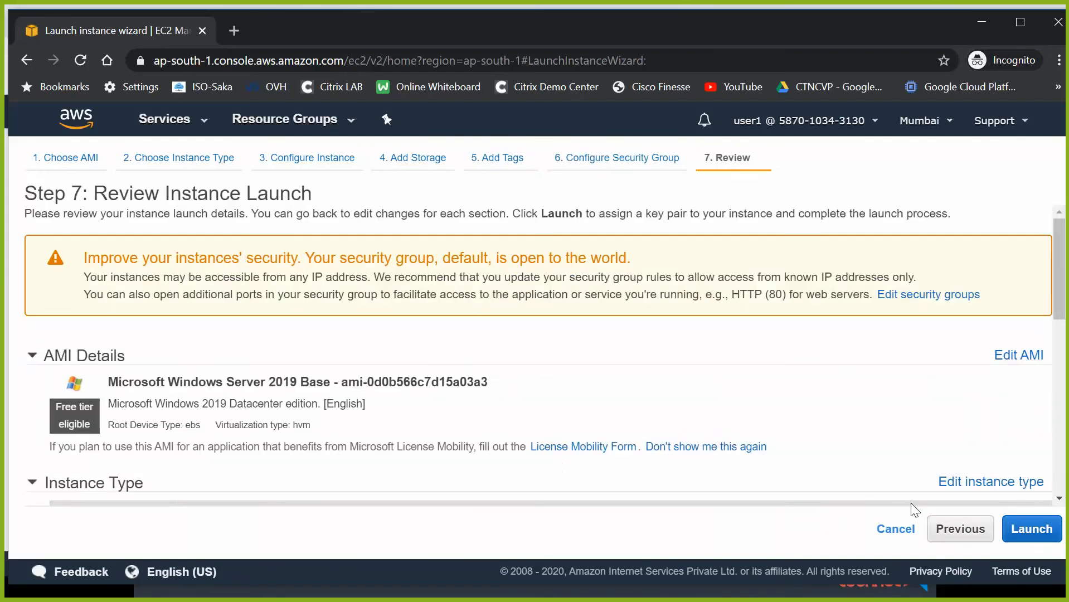
pyautogui.click(1031, 530)
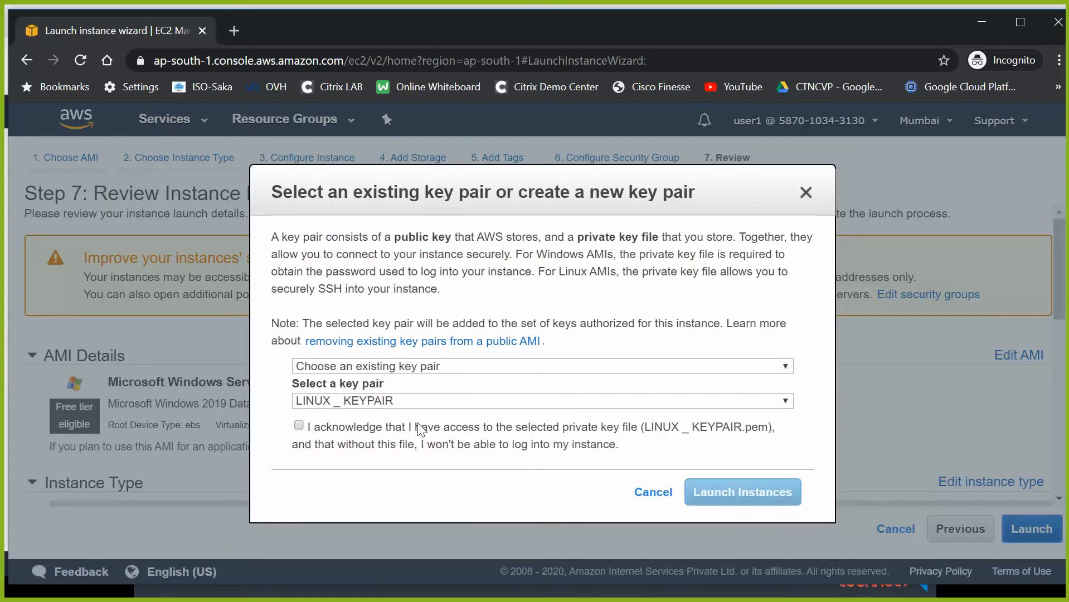
# - Launch the instance with the Webserver1 key pair acknowledged and view it in the Instances list
pyautogui.click(300, 426)
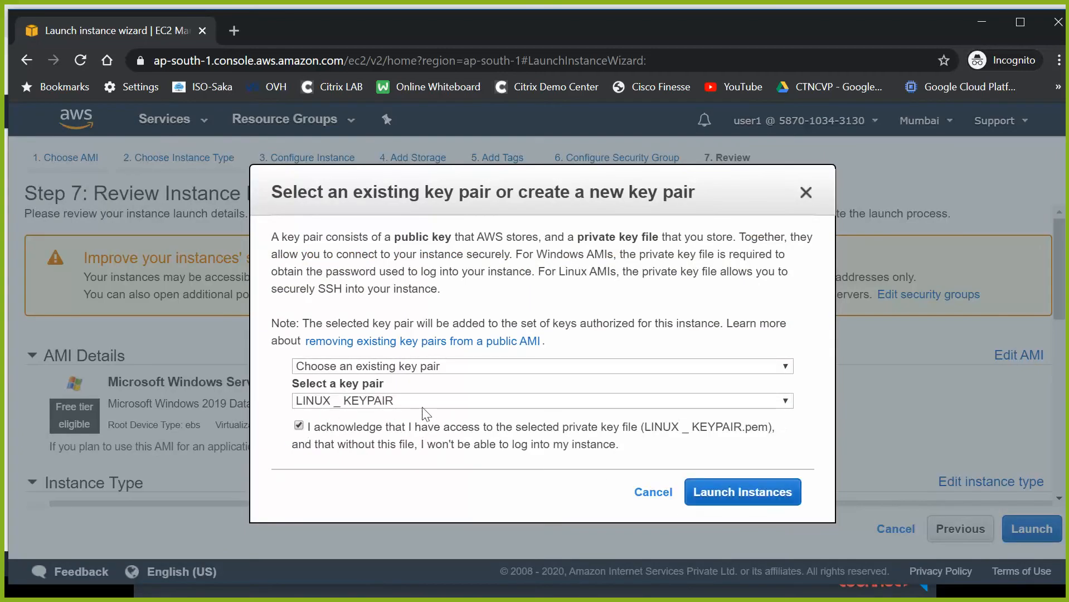
pyautogui.click(428, 399)
pyautogui.click(393, 459)
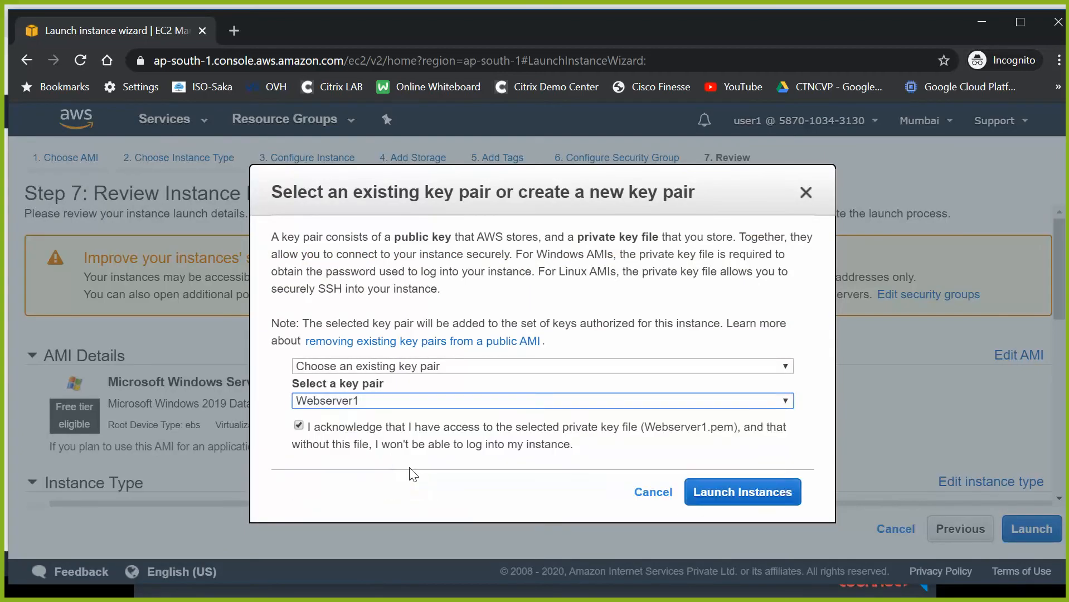
pyautogui.click(783, 496)
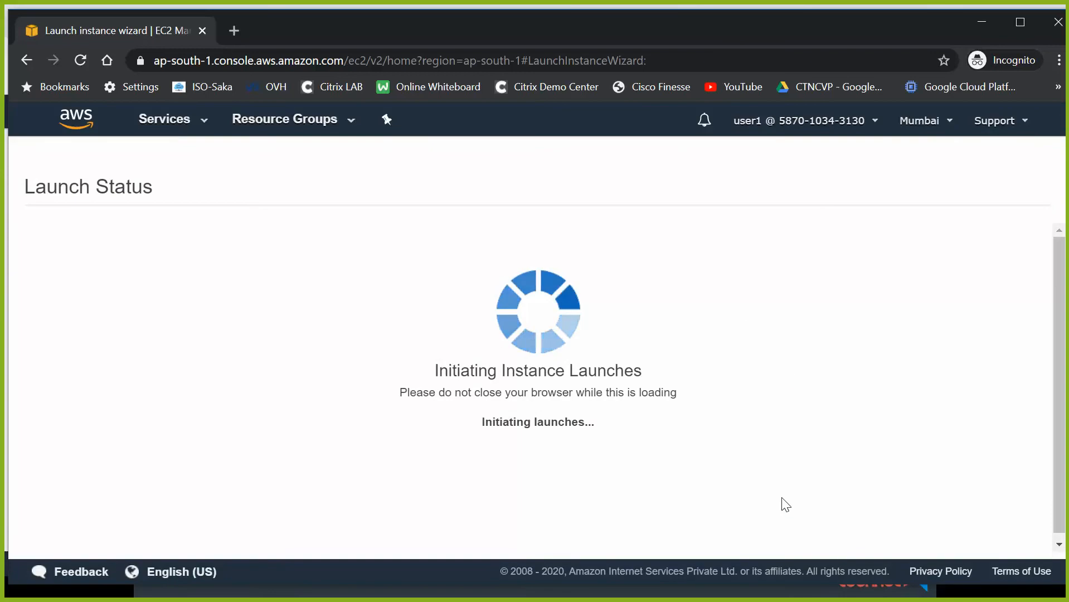
pyautogui.scroll(-4, 777, 496)
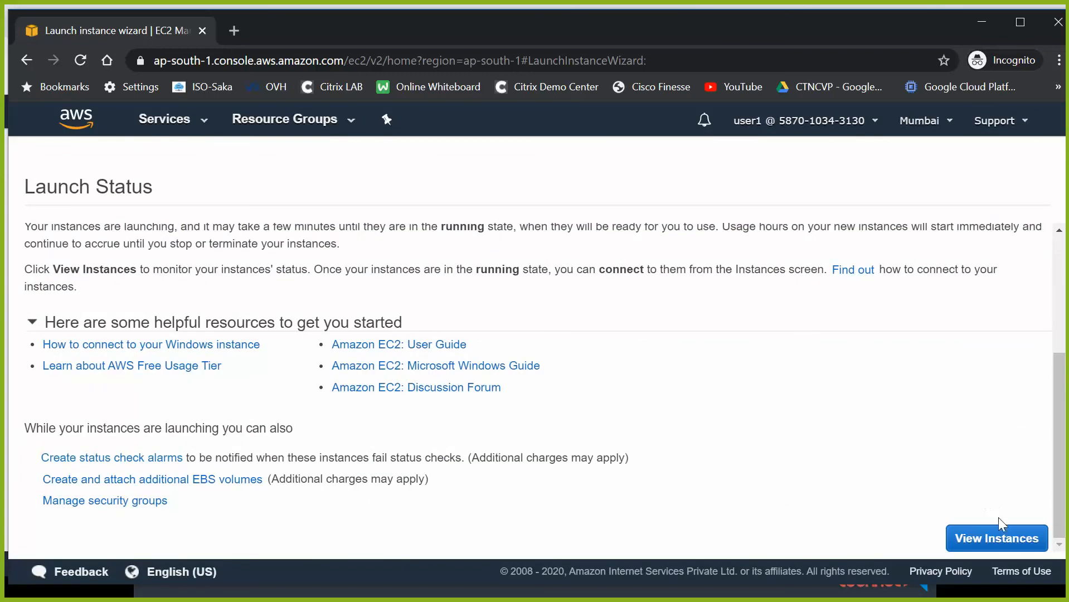
pyautogui.click(1001, 533)
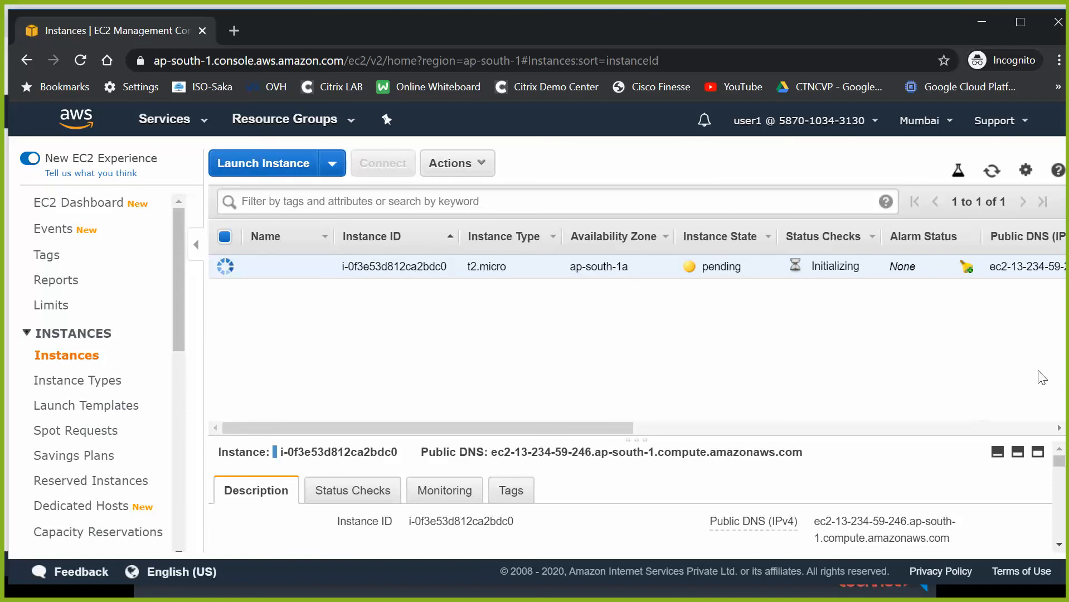
# - In IAM Groups, begin a new group named s3_full_admin_group
pyautogui.click(985, 24)
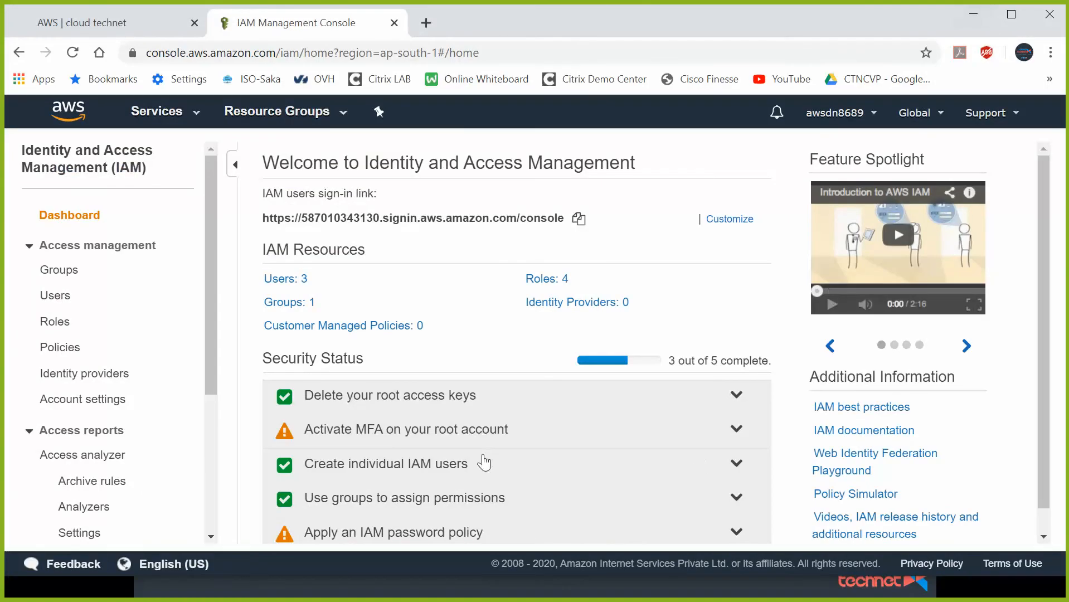
pyautogui.click(68, 271)
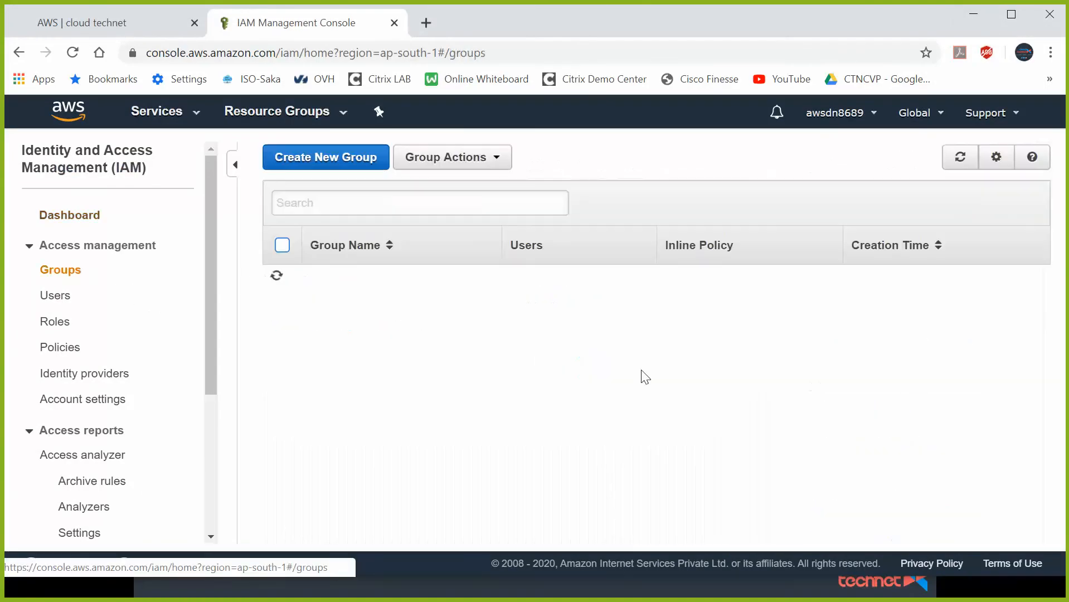
pyautogui.click(332, 157)
pyautogui.click(467, 226)
pyautogui.write('s3_full_admin_group')
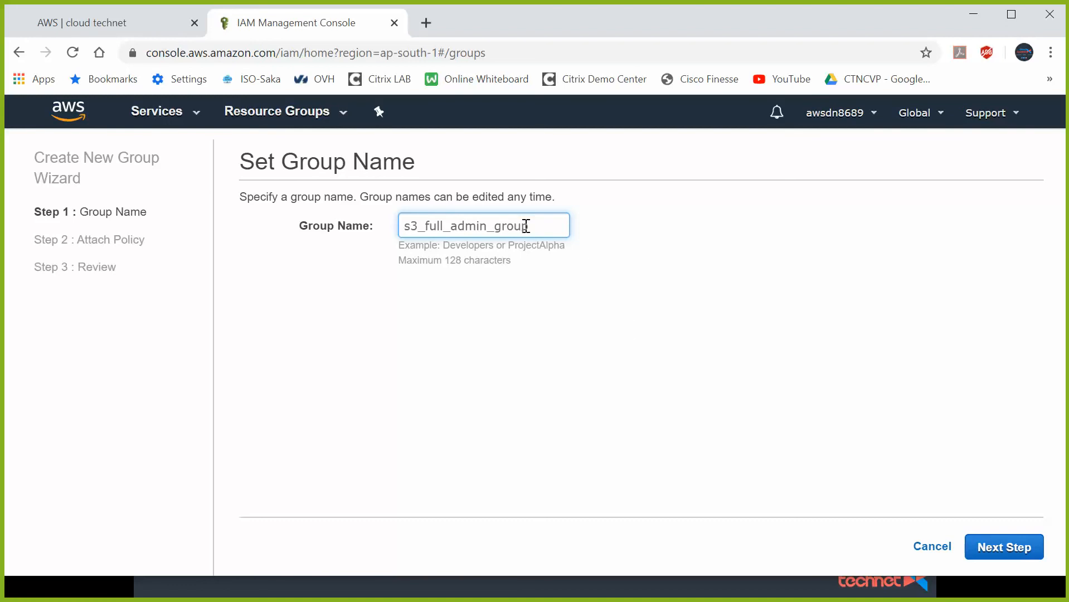
# - Attach the AmazonS3FullAccess policy and create the group
pyautogui.click(1015, 549)
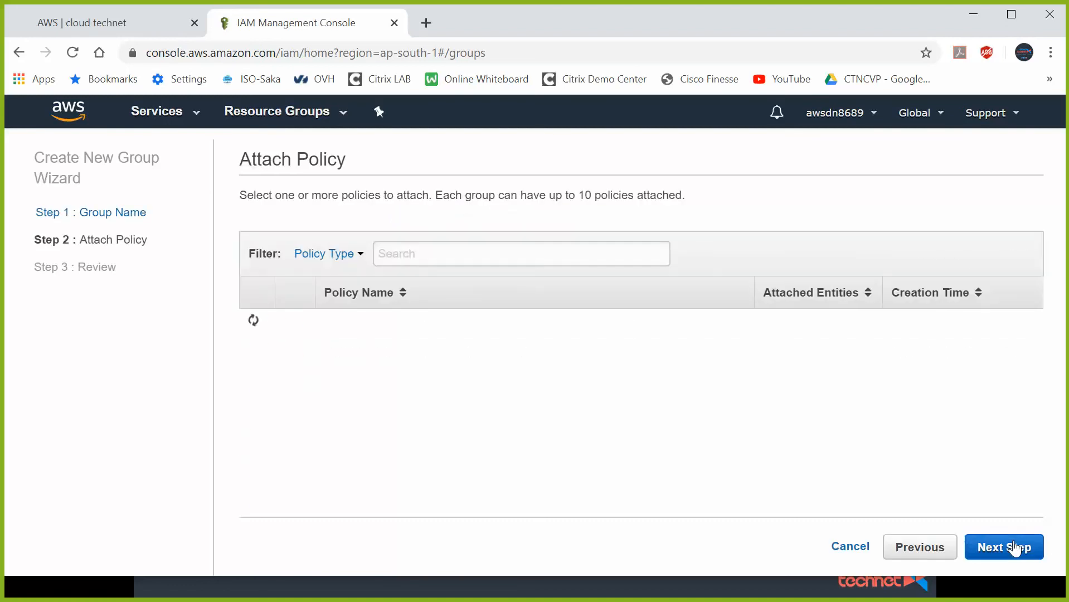
pyautogui.click(464, 253)
pyautogui.write('s3')
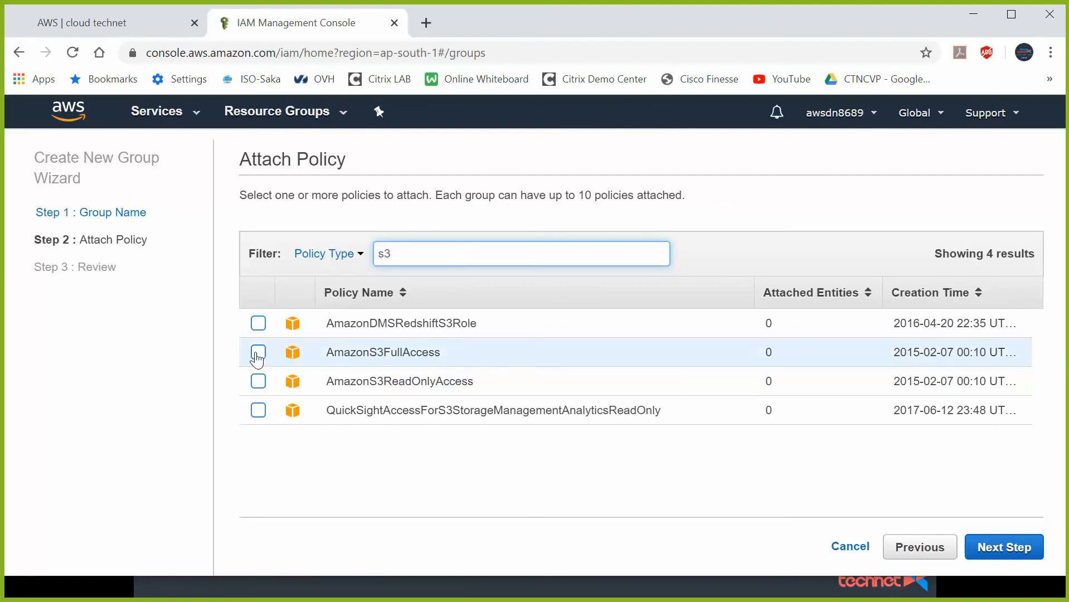
pyautogui.click(258, 353)
pyautogui.click(1003, 547)
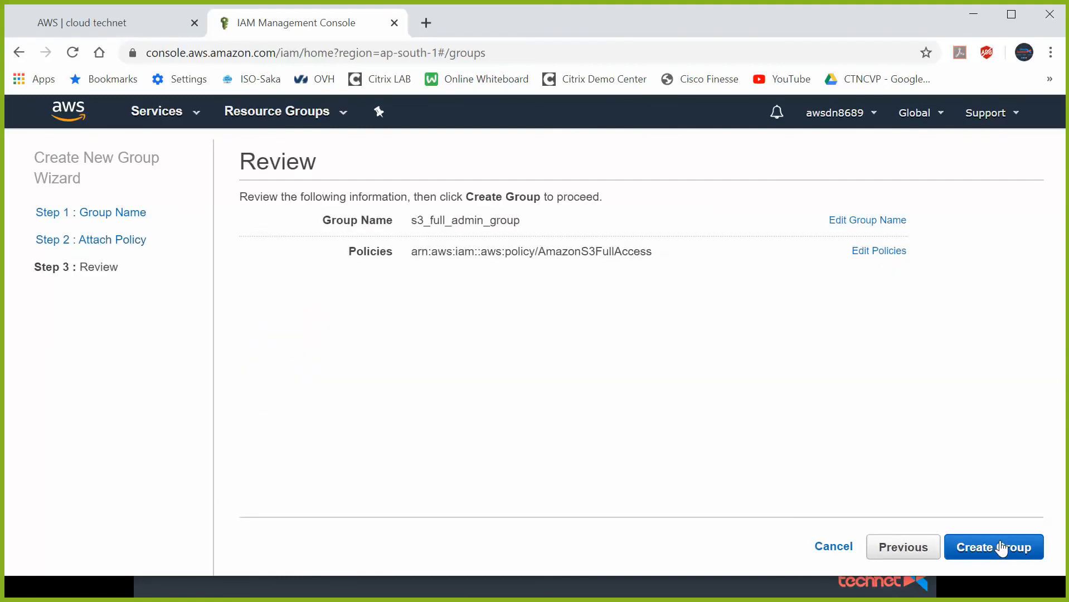
pyautogui.click(997, 547)
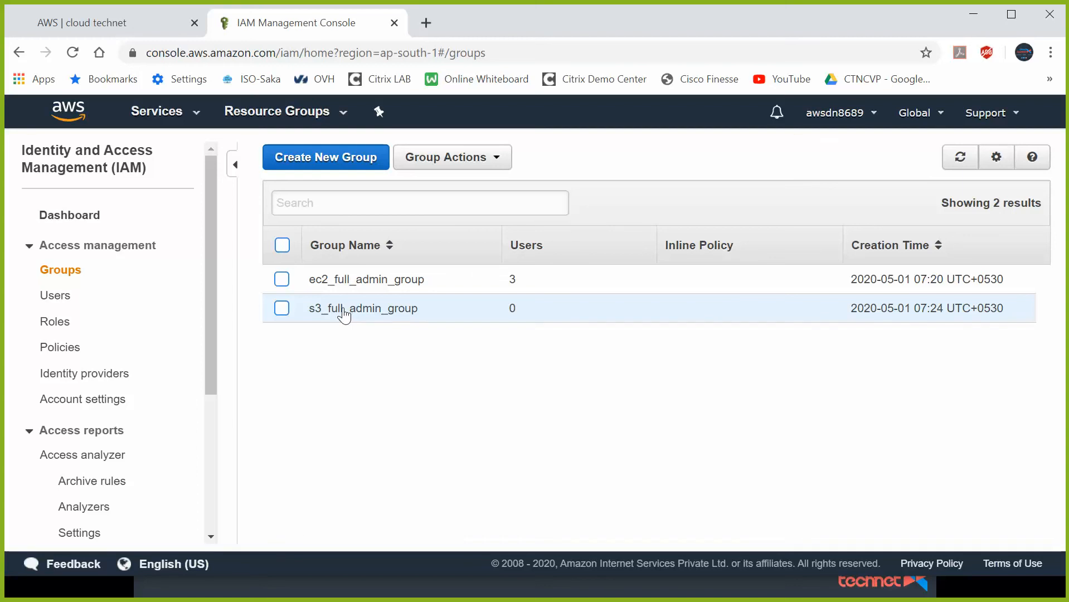
# - Add user1, user2 and user3 to s3_full_admin_group
pyautogui.click(374, 309)
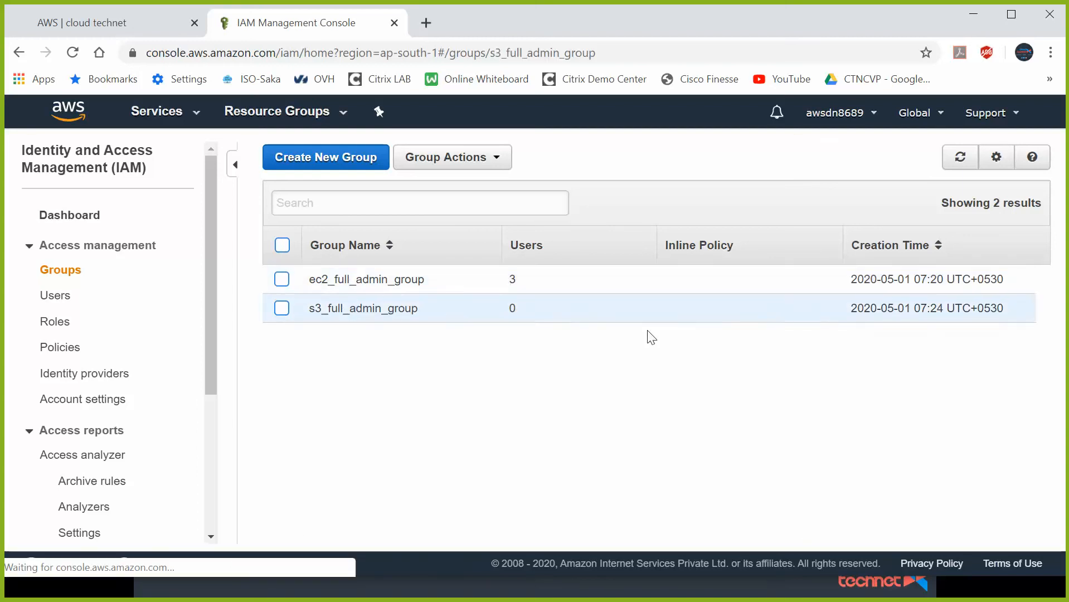
pyautogui.scroll(-1, 453, 399)
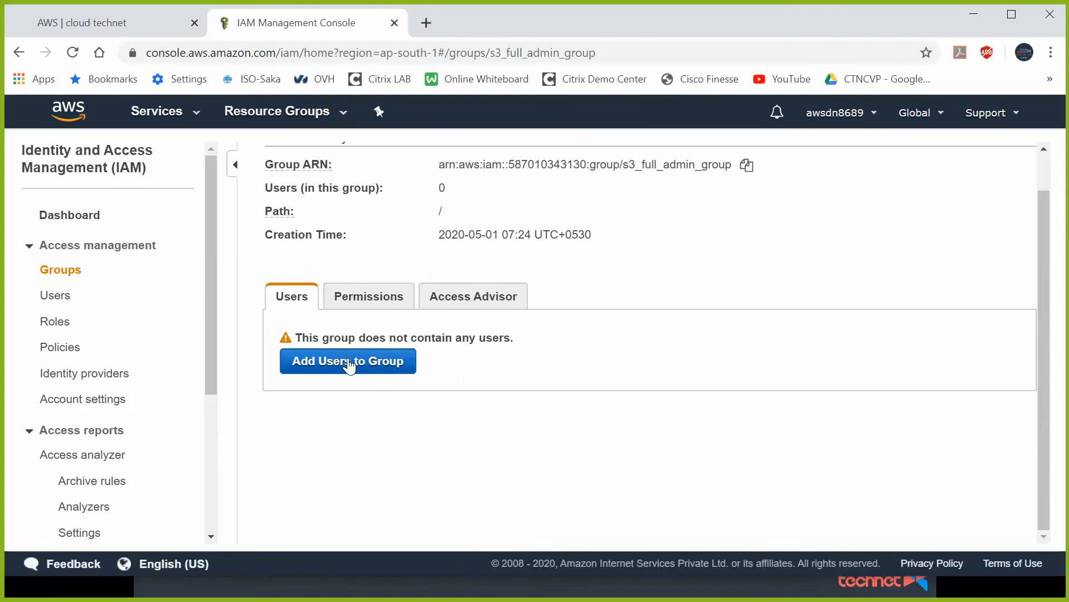
pyautogui.click(349, 362)
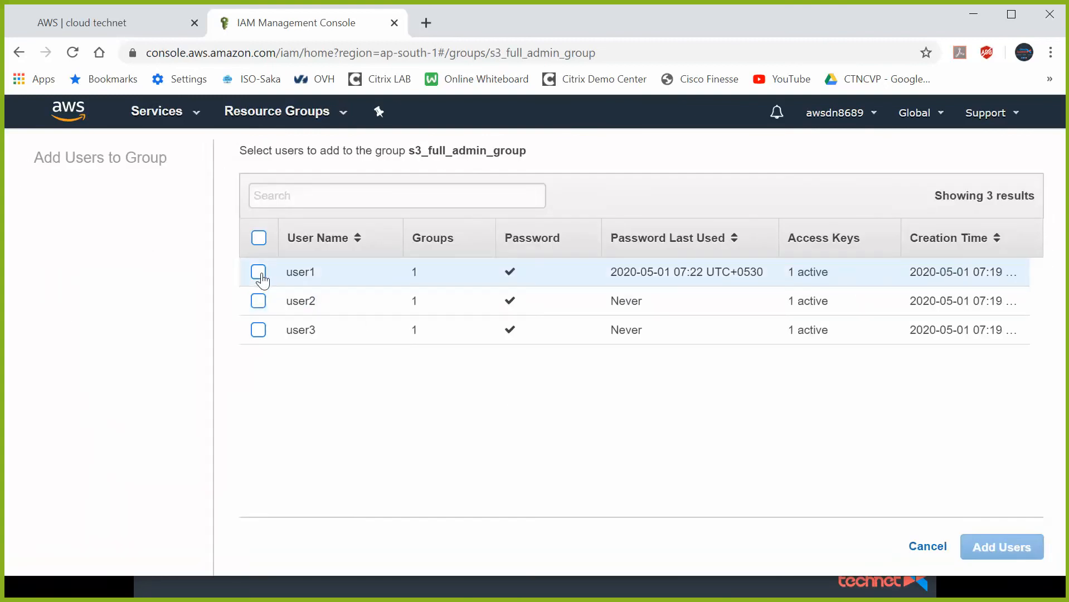
pyautogui.click(259, 273)
pyautogui.click(259, 302)
pyautogui.click(259, 330)
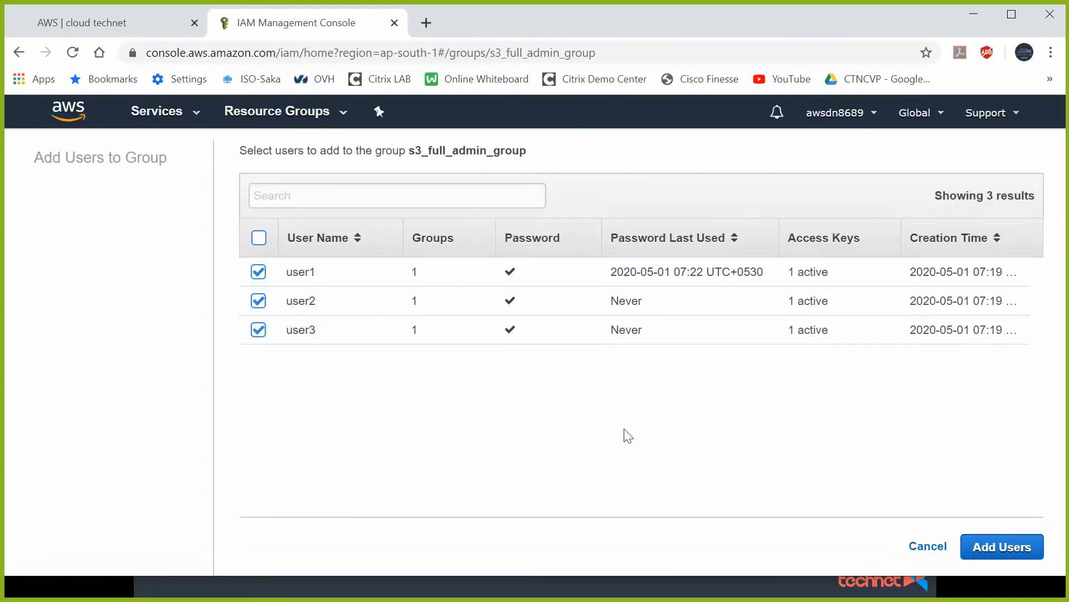
pyautogui.click(1006, 548)
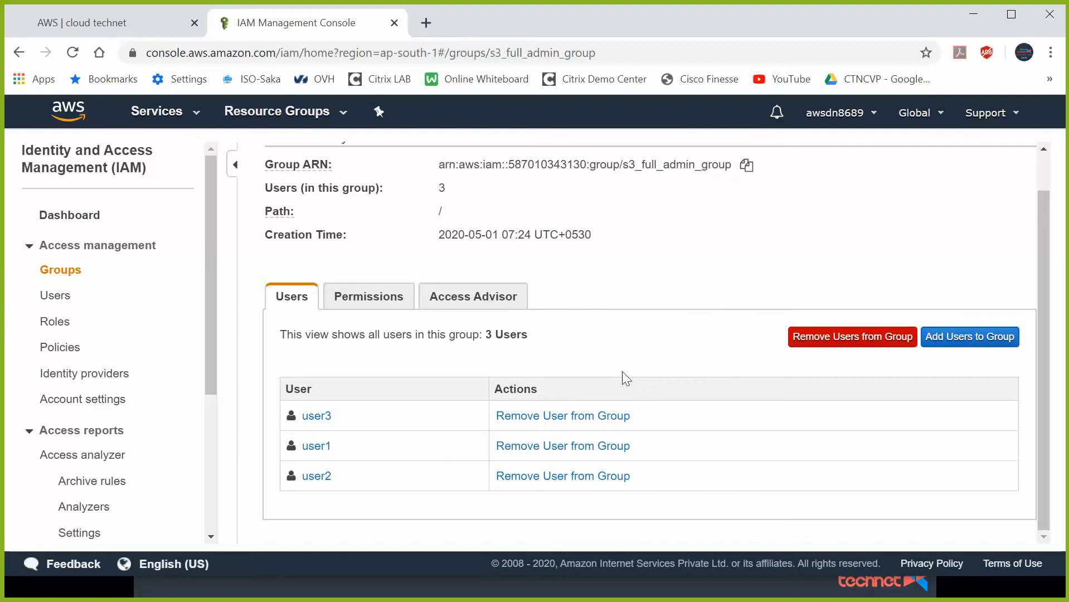
# - Check memberships on the Users and Groups pages, then switch to the slide show
pyautogui.scroll(1, 511, 364)
pyautogui.click(54, 295)
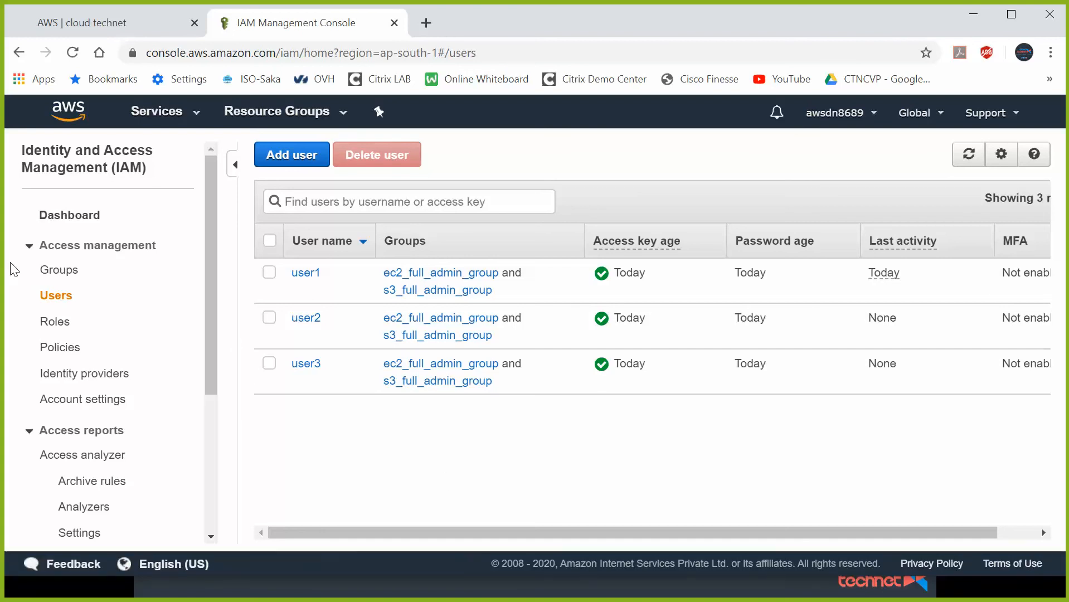
pyautogui.click(56, 270)
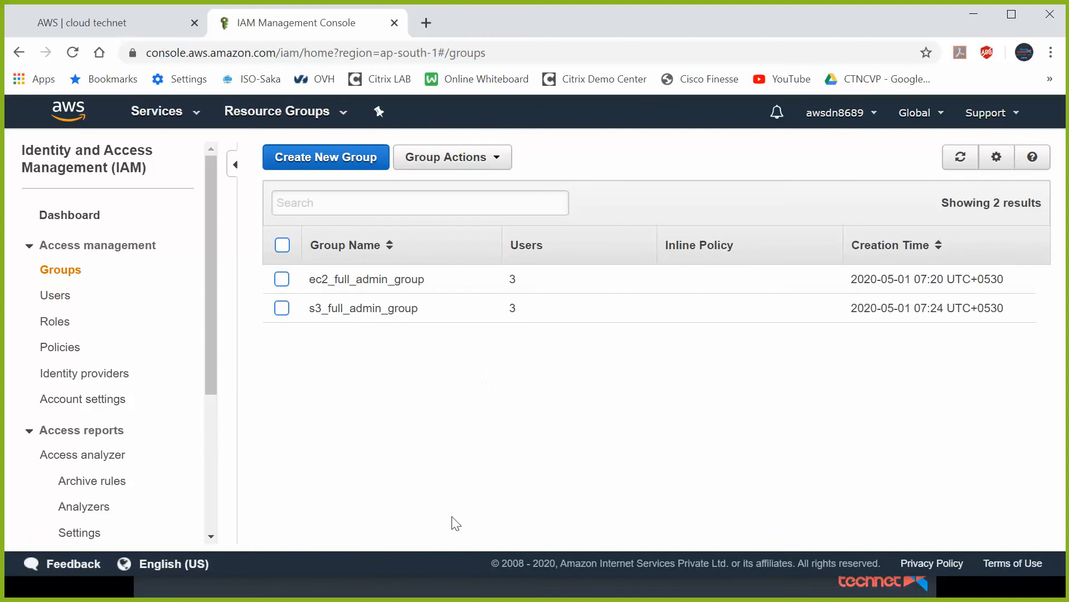
pyautogui.hotkey('alt', 'Tab')
pyautogui.hotkey('alt', 'Tab')
pyautogui.press('Tab')
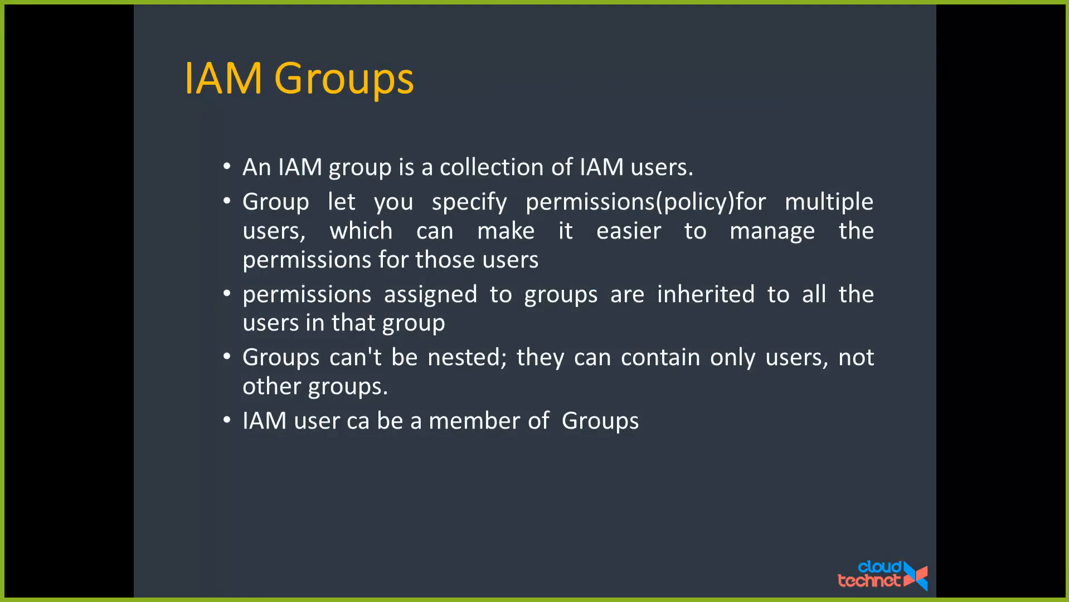
# - Show the IAM Roles slide, go back to IAM Groups, then return to the EC2 instances window
pyautogui.press('Right')
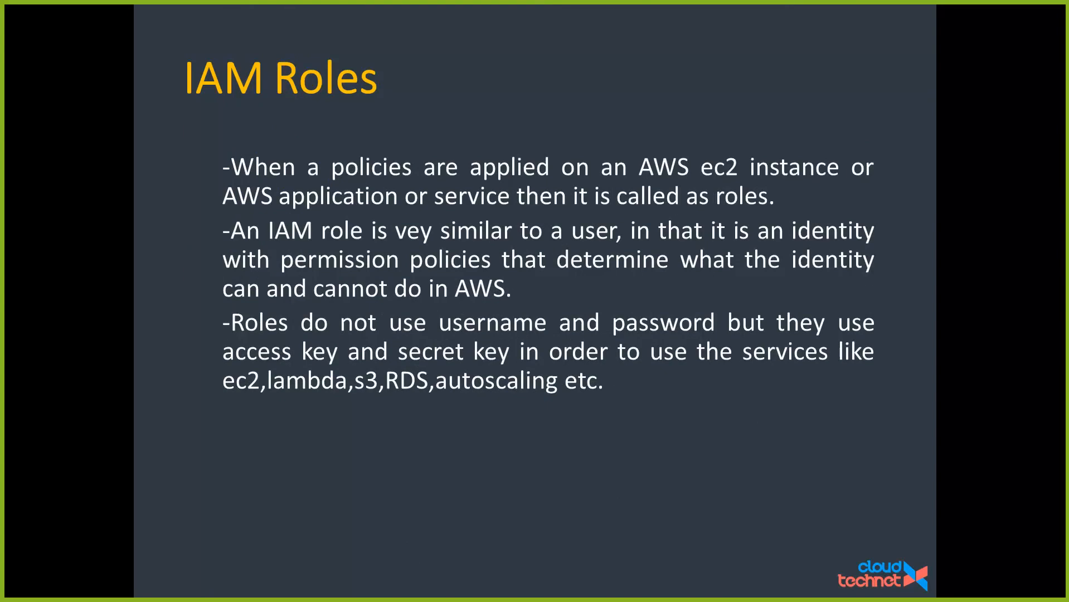
pyautogui.press('Left')
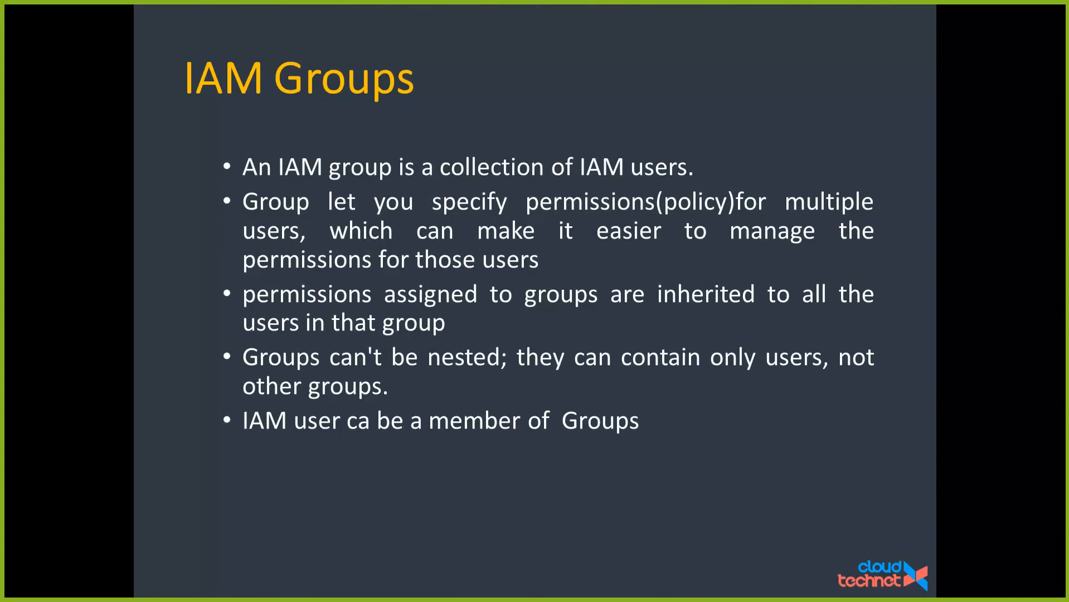
pyautogui.hotkey('alt', 'Tab')
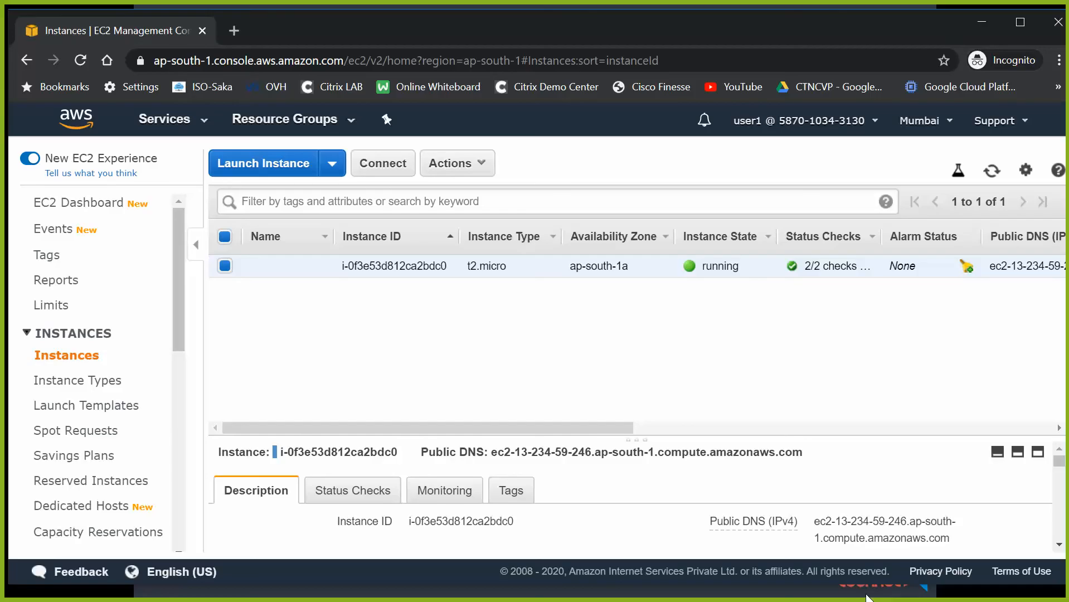